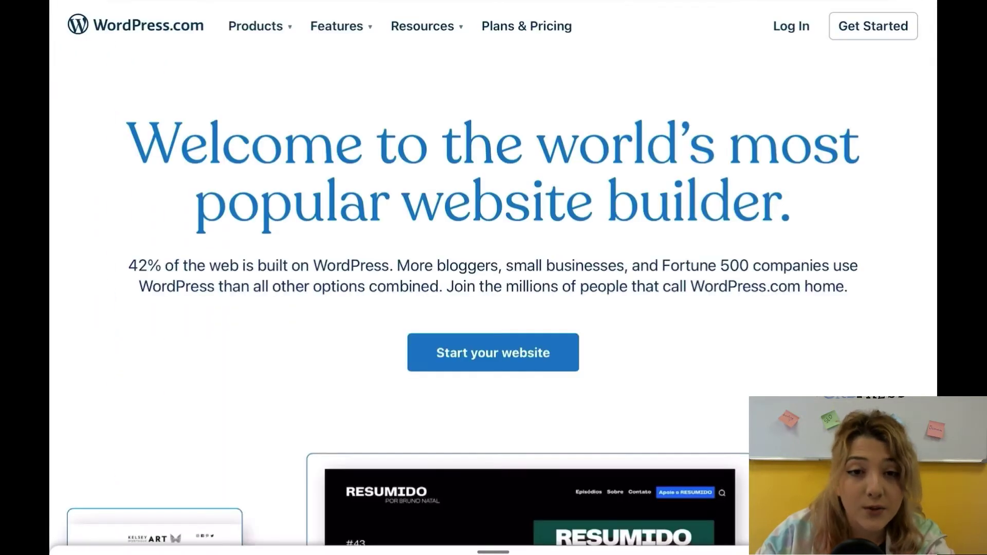
# - Scroll down the WordPress.com homepage features to the Plugins section
pyautogui.scroll(-6, 493, 277)
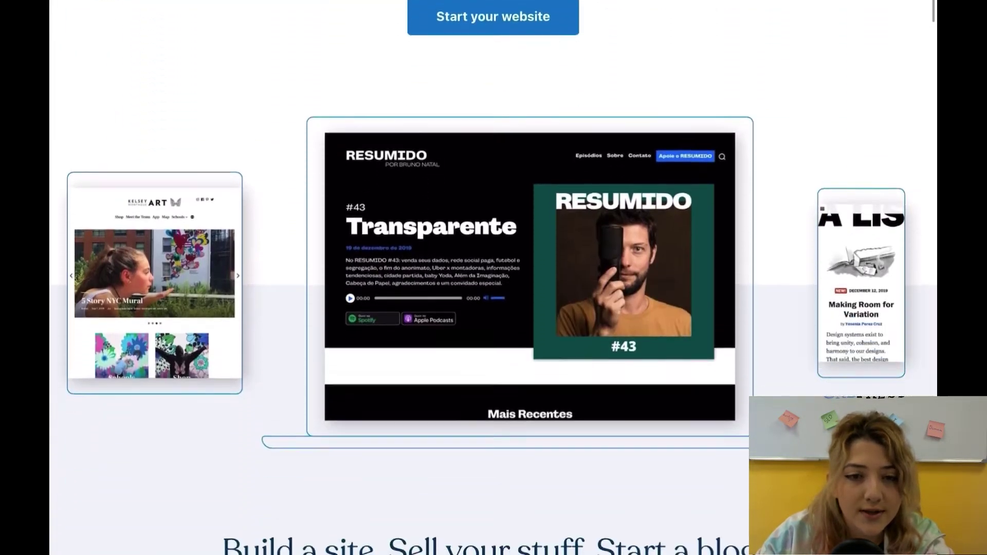
pyautogui.scroll(-2, 494, 278)
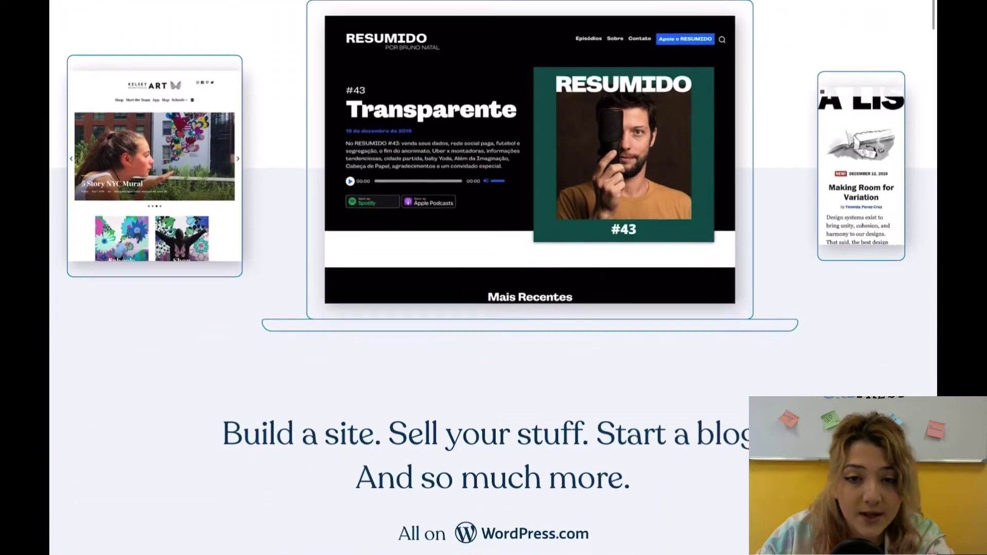
pyautogui.scroll(-5, 493, 277)
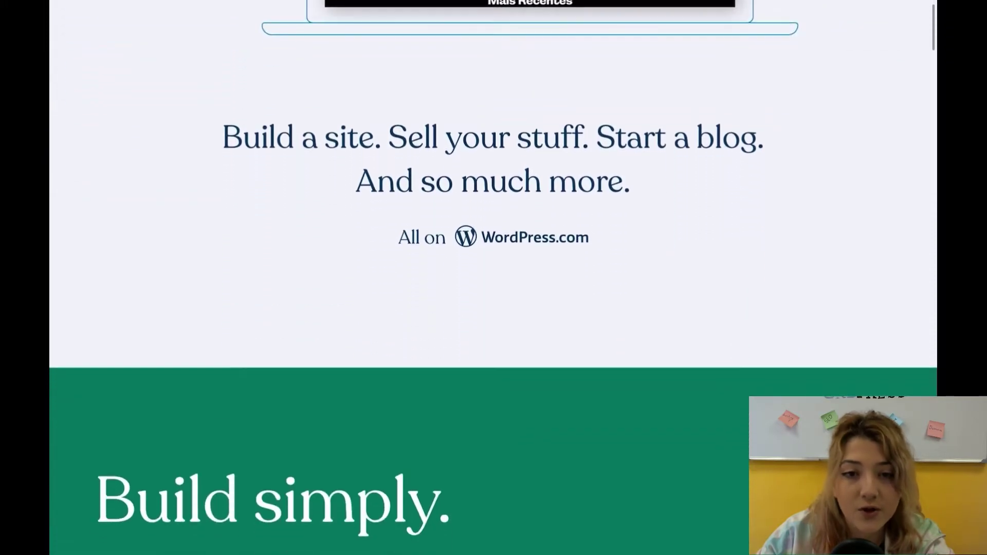
pyautogui.scroll(-12, 494, 278)
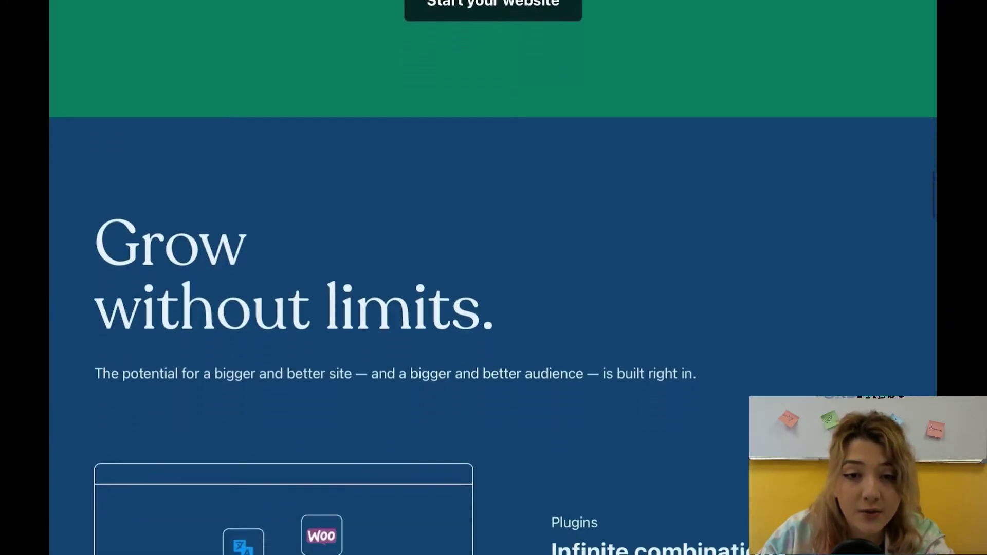
pyautogui.scroll(-8, 493, 278)
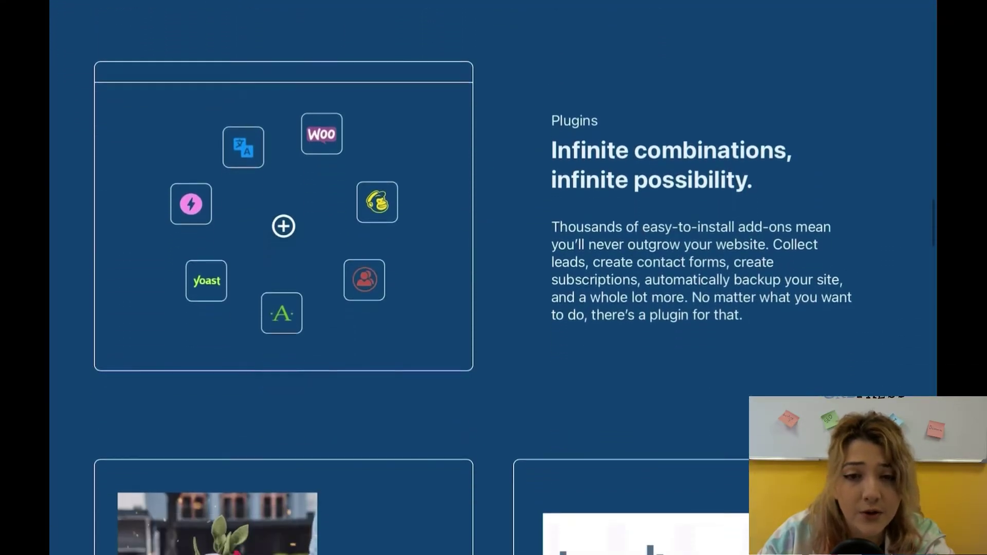
pyautogui.scroll(-9, 494, 278)
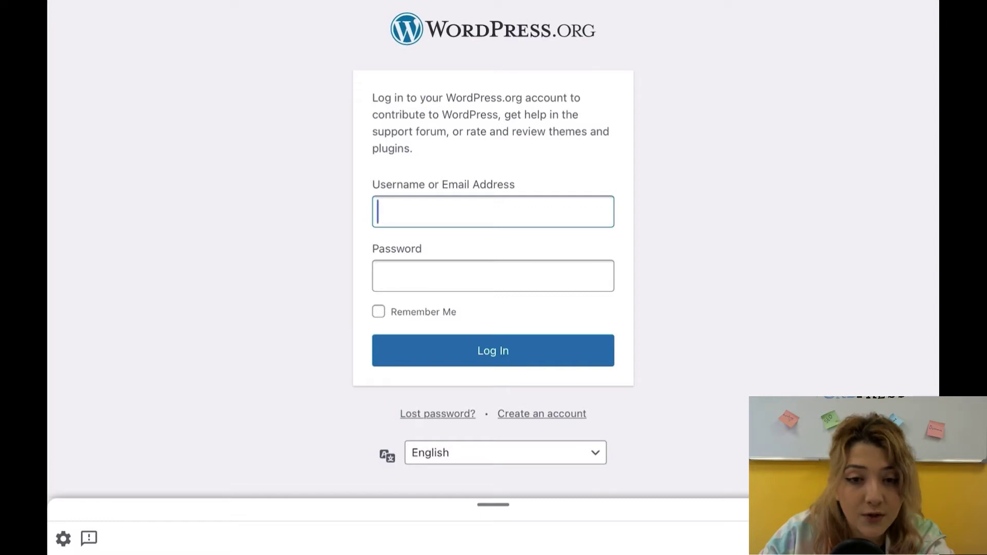
# - Log in with the account password and go to Plugins > Add New
pyautogui.click(492, 276)
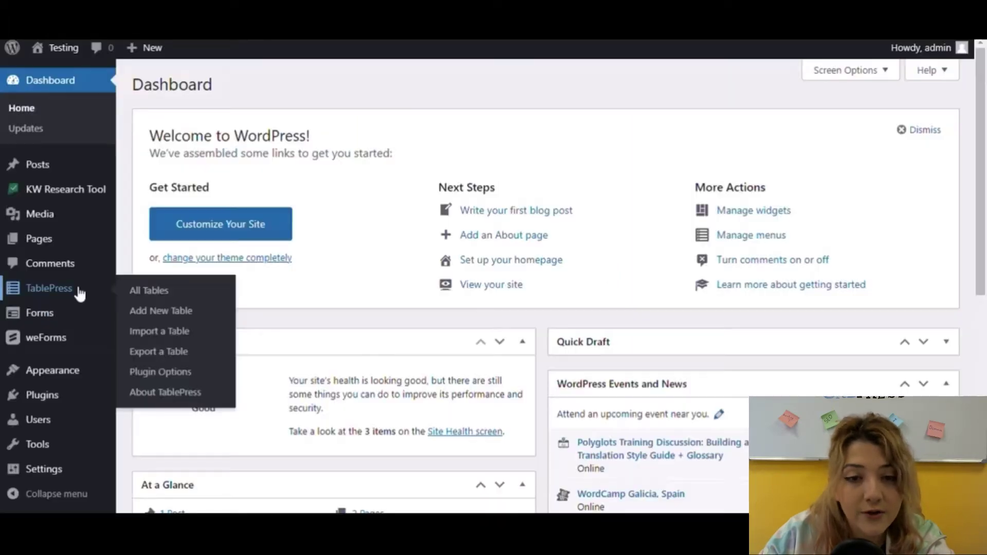
pyautogui.moveTo(66, 399)
pyautogui.click(155, 419)
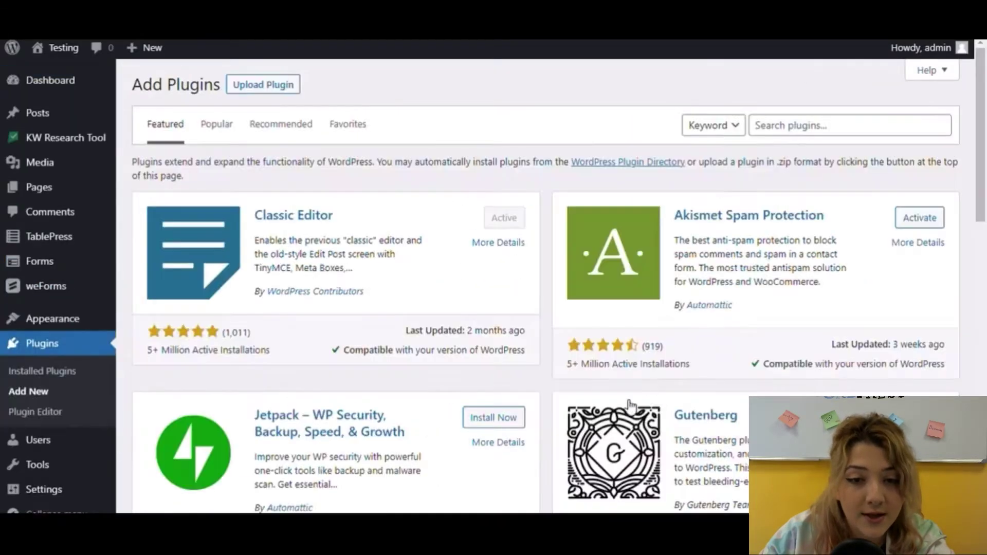
# - Search for 'NextGen Gallery', then install and activate the NextGEN Gallery plugin
pyautogui.click(855, 137)
pyautogui.write('Next')
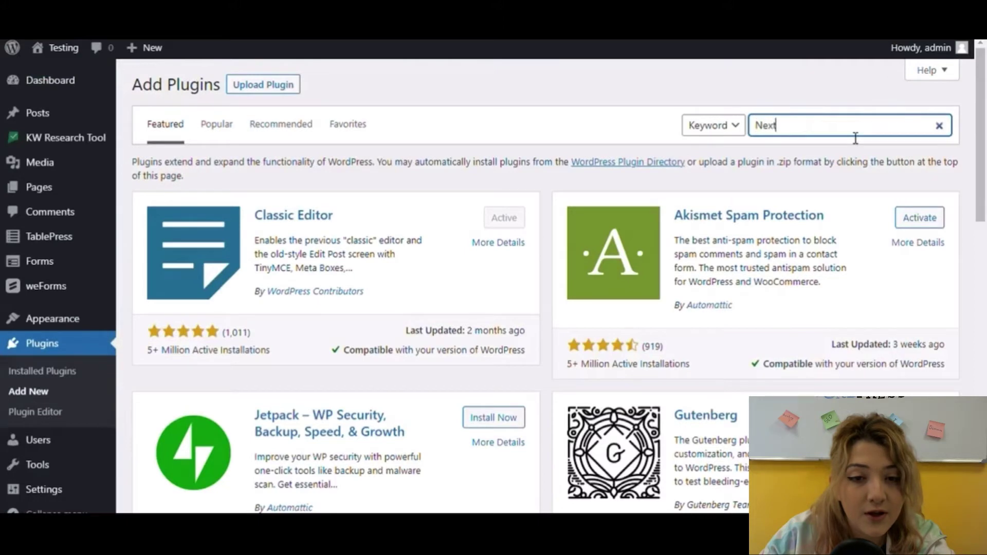
pyautogui.write('Gen Gallery')
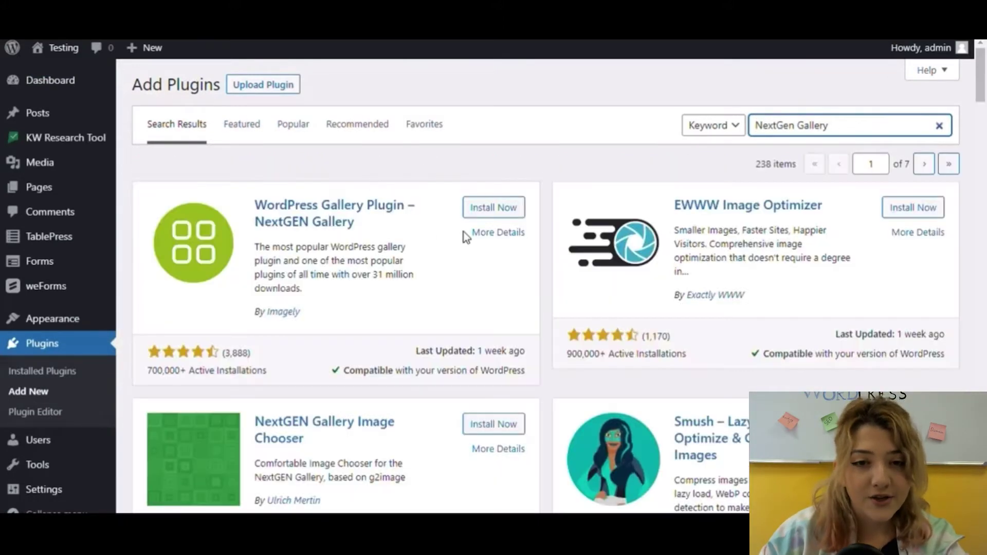
pyautogui.click(484, 211)
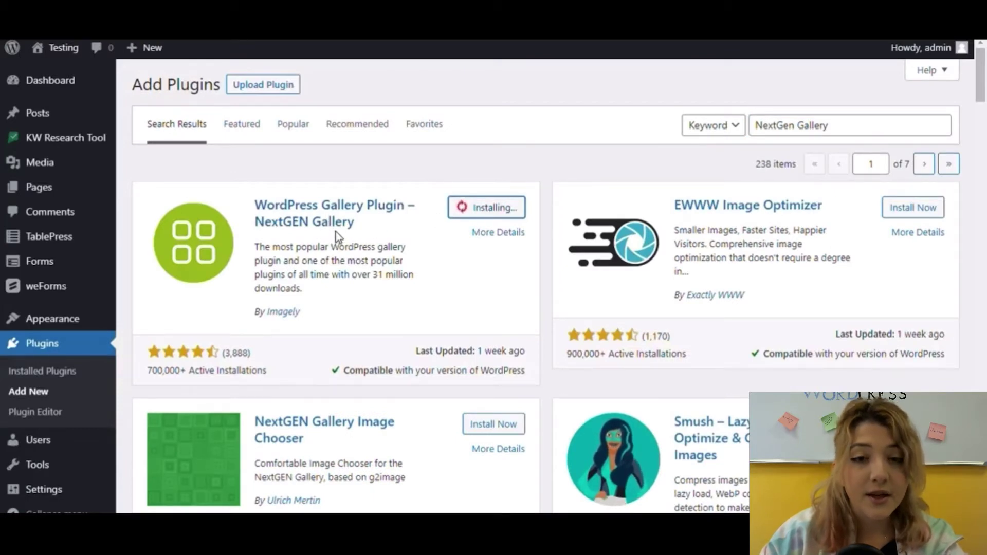
pyautogui.click(501, 209)
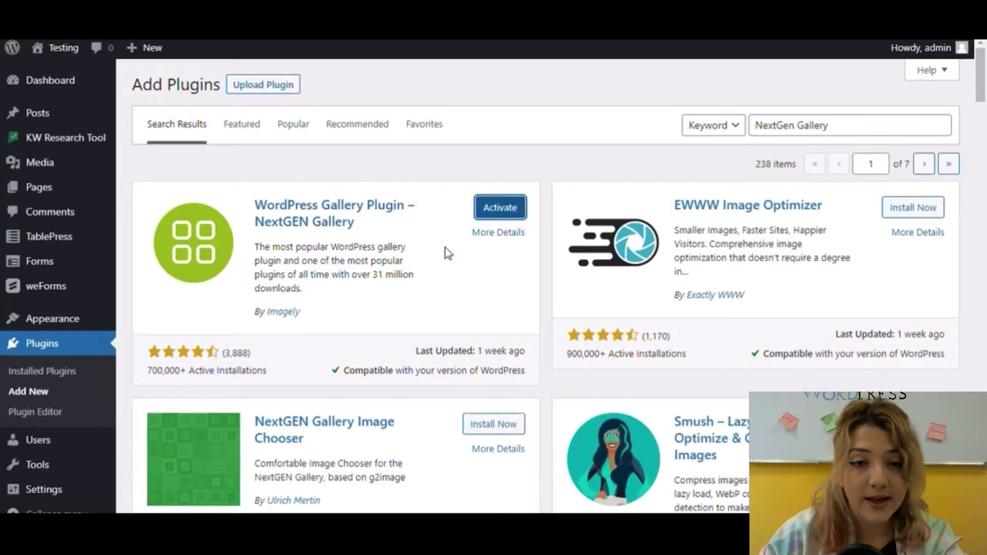
# - Play the NextGEN Gallery intro video and skip ahead to near its end
pyautogui.scroll(-5, 445, 252)
pyautogui.click(540, 316)
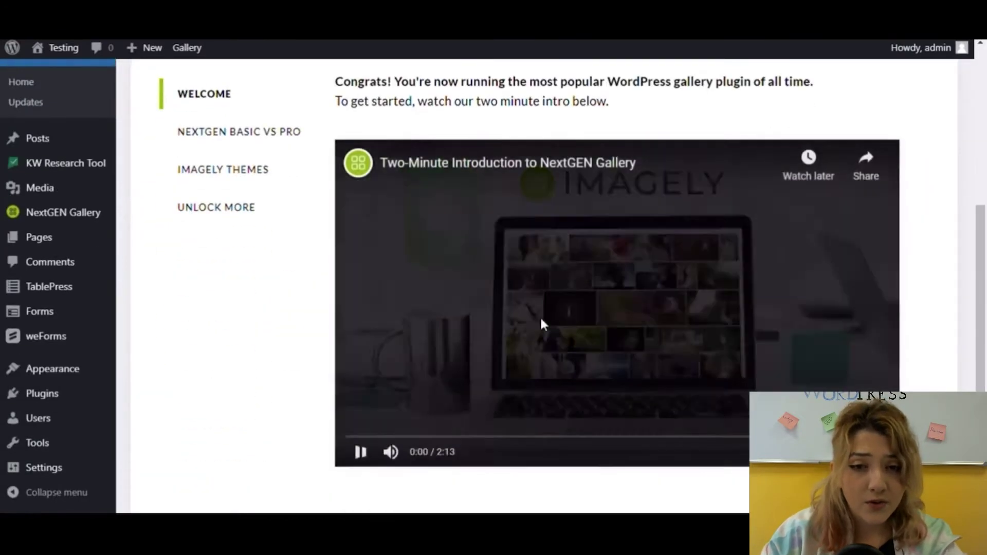
pyautogui.moveTo(381, 436); pyautogui.dragTo(868, 437)
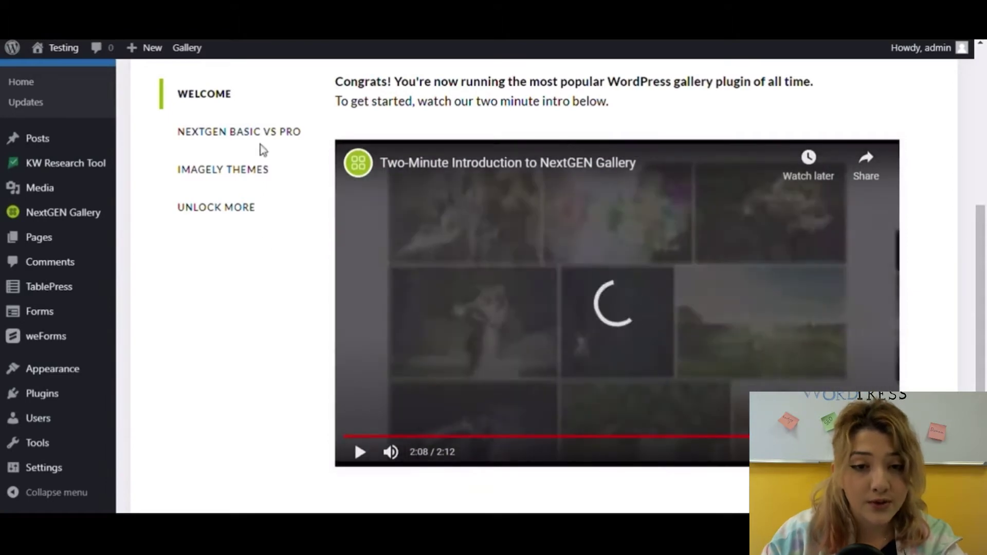
# - Look through the NextGEN Basic vs Pro comparison
pyautogui.click(268, 133)
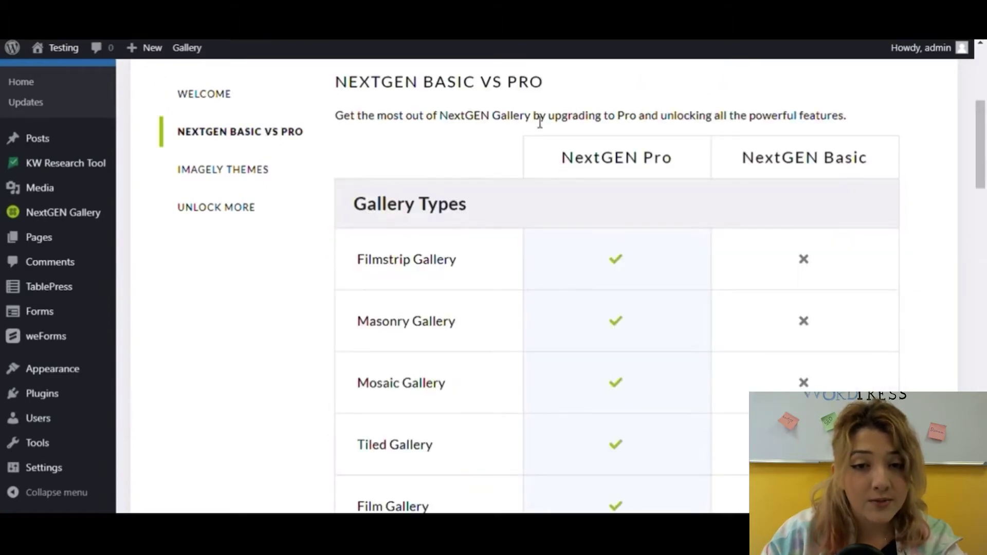
pyautogui.scroll(-6, 796, 257)
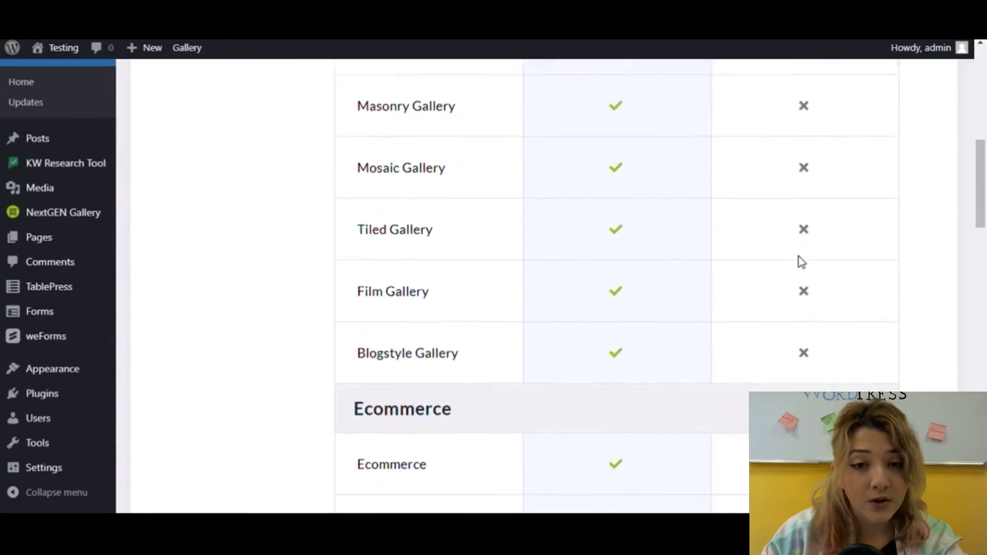
pyautogui.scroll(-15, 789, 264)
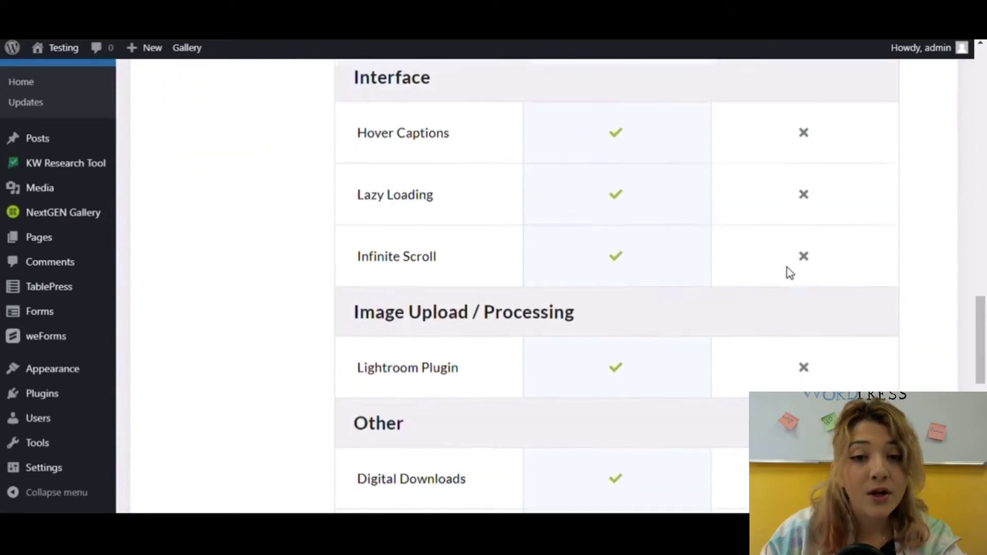
pyautogui.scroll(-5, 780, 276)
pyautogui.scroll(20, 773, 284)
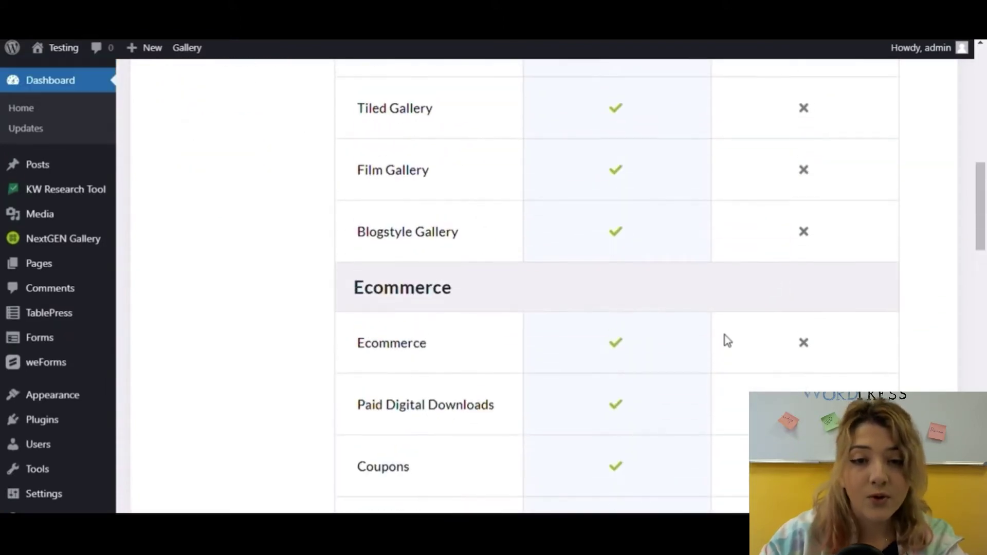
pyautogui.scroll(15, 286, 260)
pyautogui.scroll(-3, 233, 318)
# - Browse the Imagely themes for photographers
pyautogui.click(232, 314)
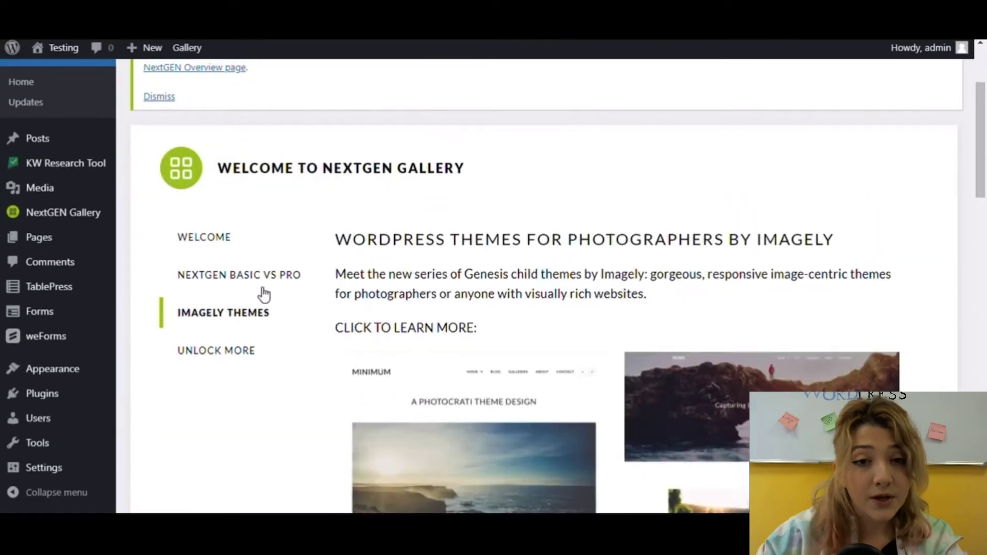
pyautogui.scroll(-2, 709, 298)
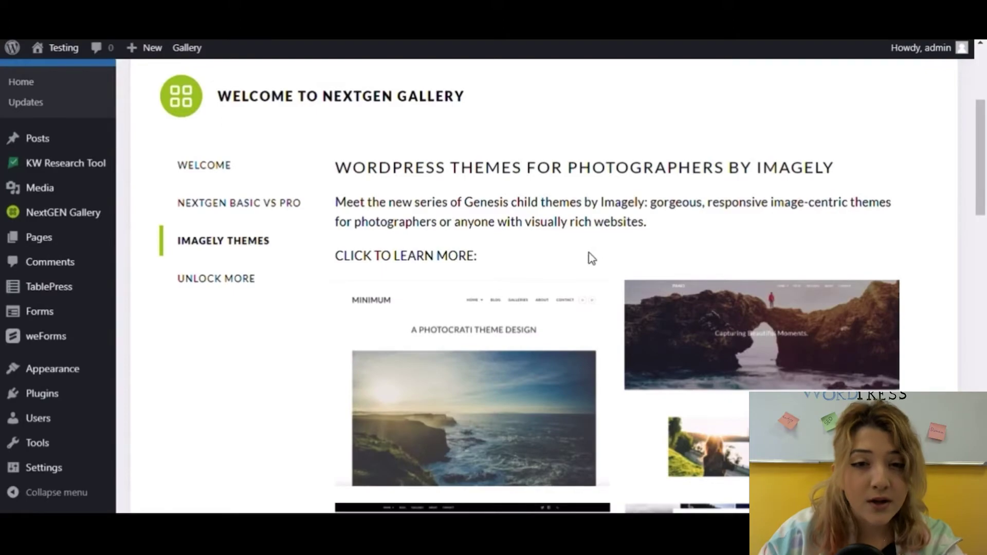
pyautogui.scroll(-10, 586, 259)
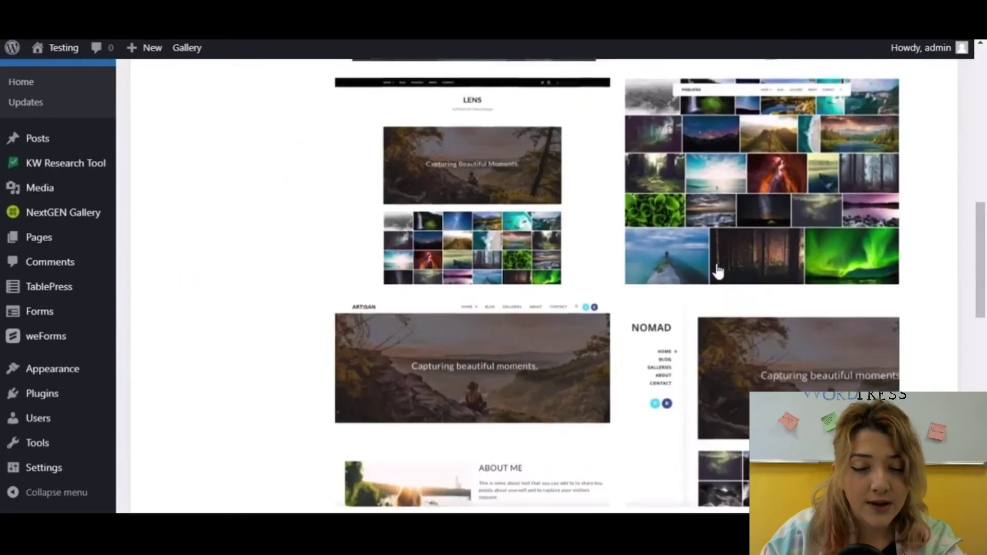
# - Browse past the Softly and Gridly demos, then return to the NextGEN welcome page
pyautogui.click(716, 269)
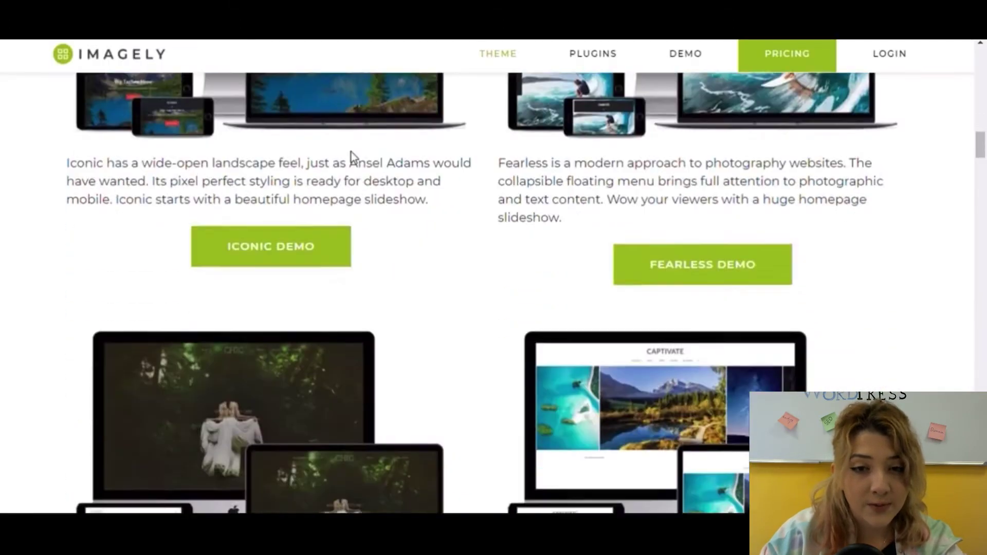
pyautogui.scroll(-15, 350, 152)
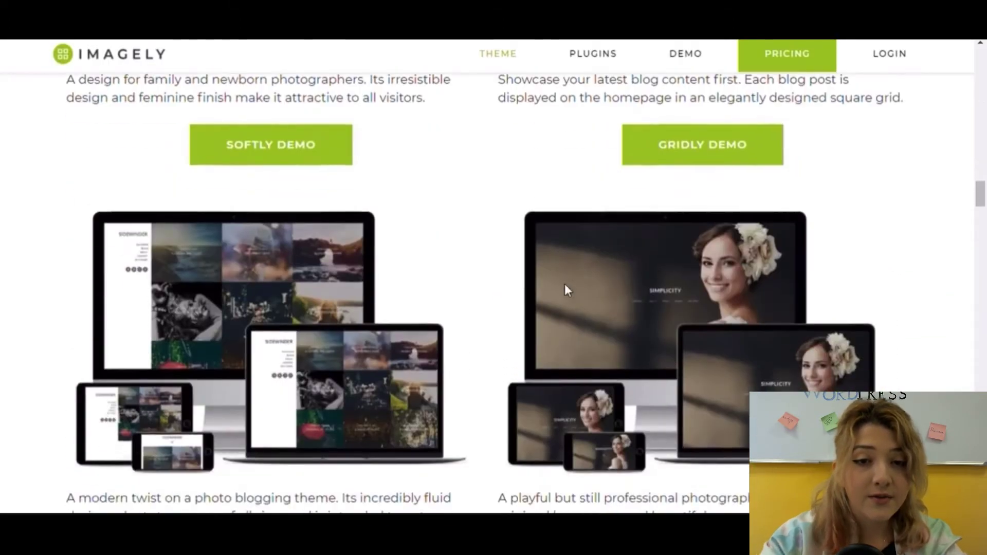
pyautogui.scroll(-20, 563, 285)
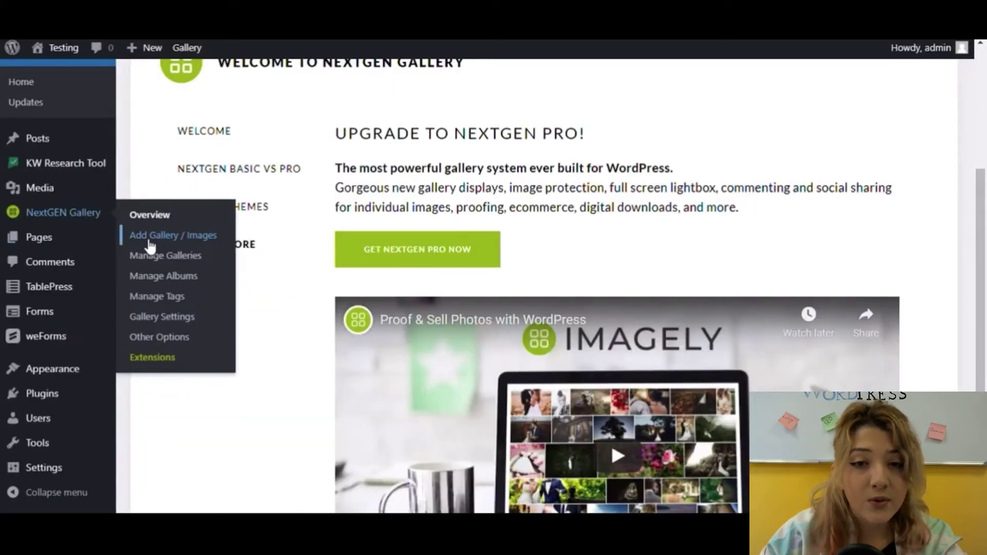
# - On Add Gallery / Images, choose the 'test' gallery as the upload target
pyautogui.click(147, 238)
pyautogui.scroll(-3, 360, 268)
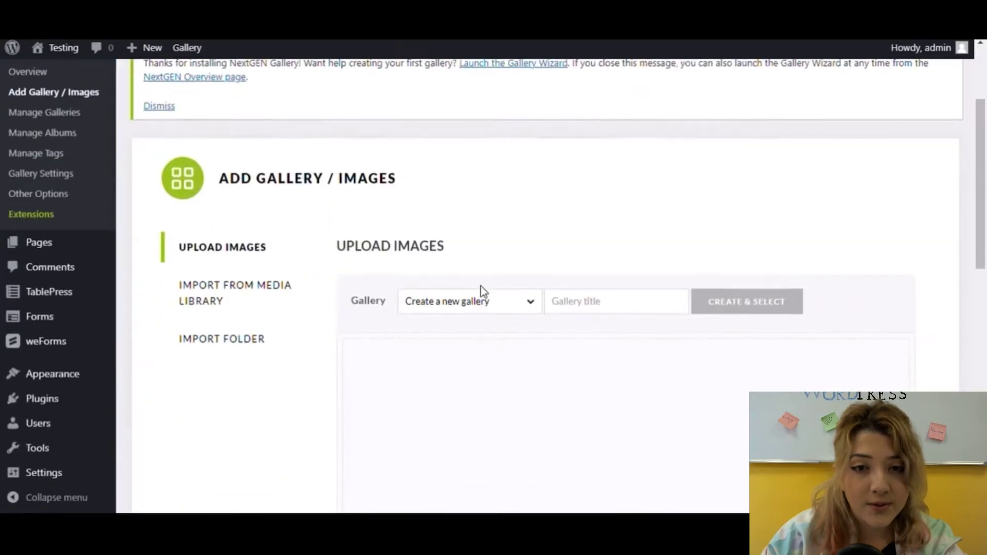
pyautogui.click(479, 301)
pyautogui.click(475, 343)
pyautogui.scroll(-4, 475, 344)
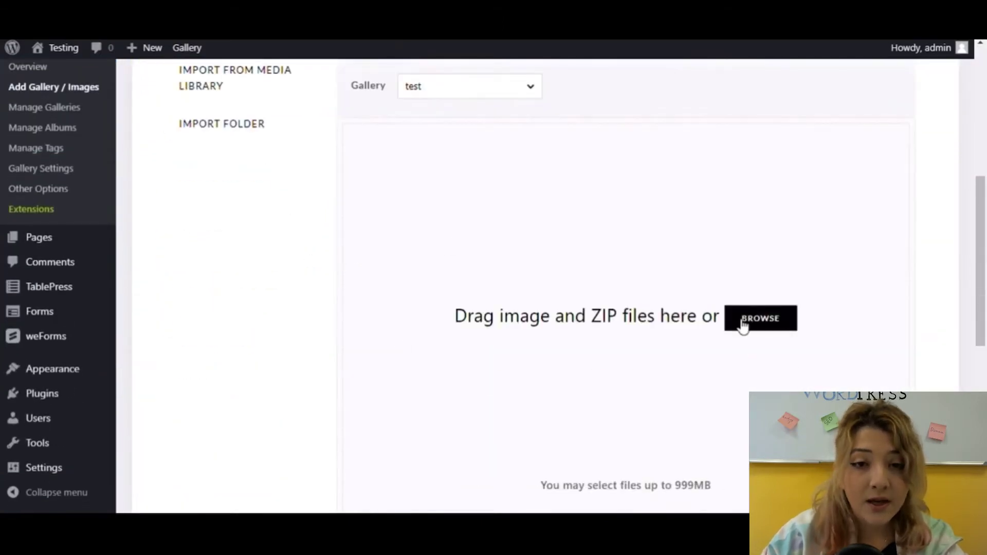
pyautogui.scroll(7, 177, 198)
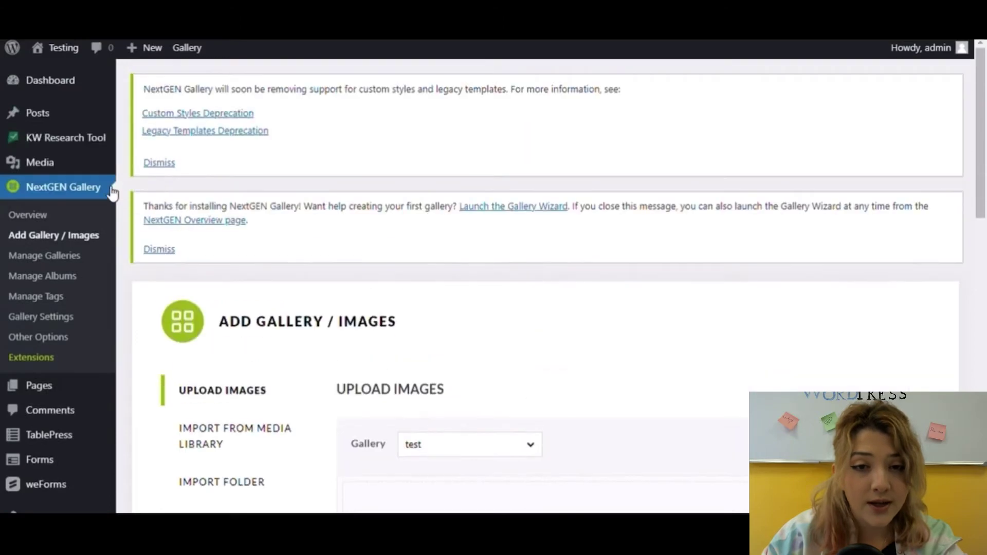
# - Review the Manage Galleries page
pyautogui.click(85, 259)
pyautogui.scroll(-4, 403, 257)
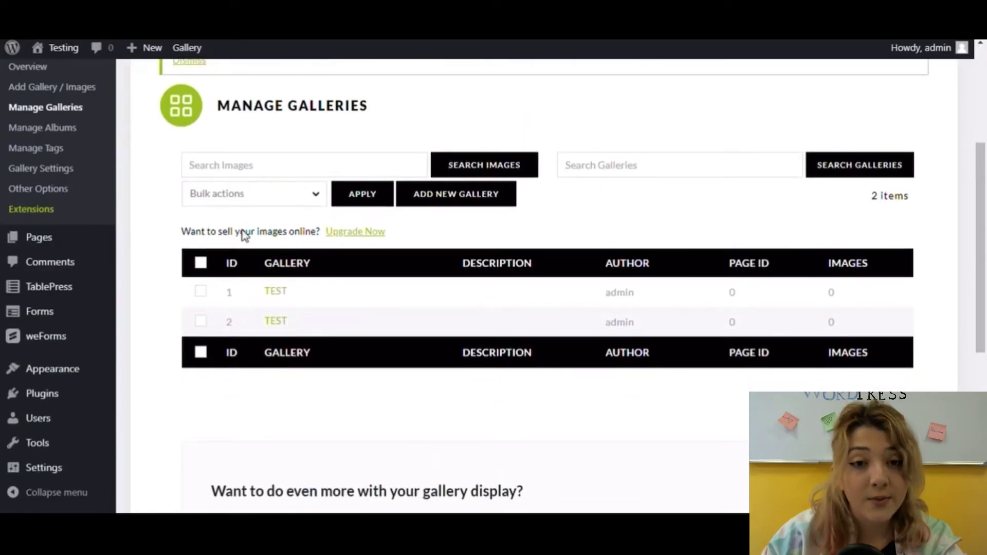
pyautogui.scroll(-5, 270, 428)
pyautogui.scroll(10, 277, 392)
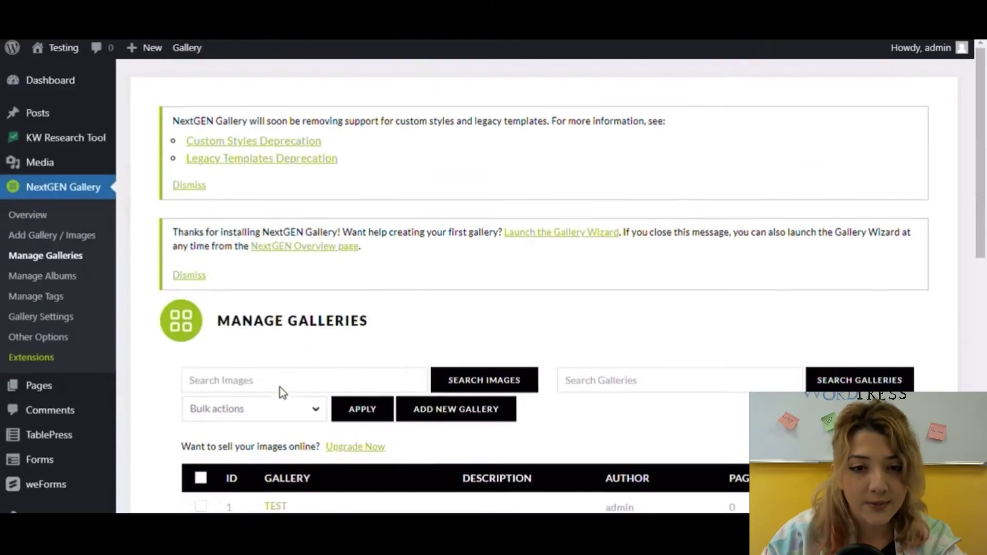
# - Review the Manage Albums page
pyautogui.click(62, 277)
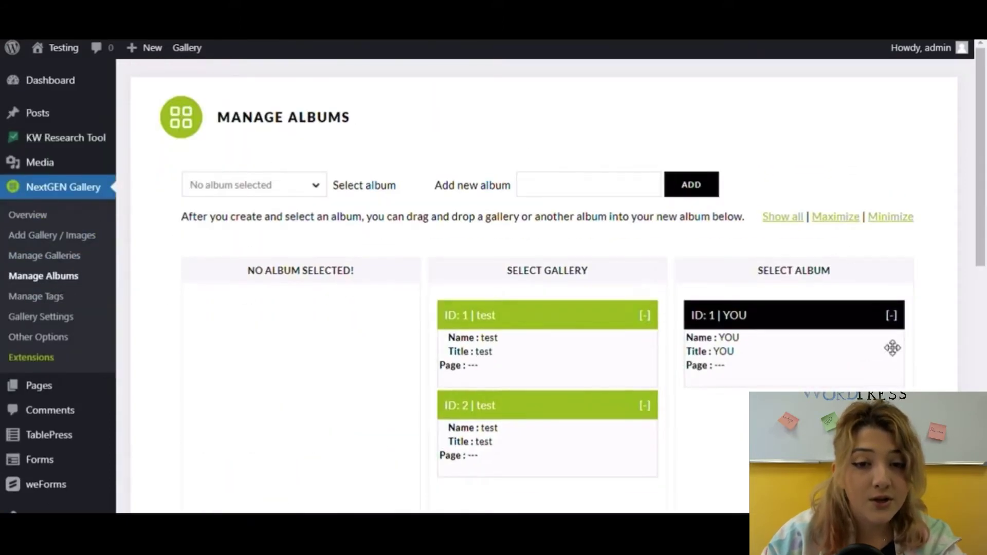
pyautogui.scroll(-1, 566, 348)
pyautogui.scroll(-8, 670, 395)
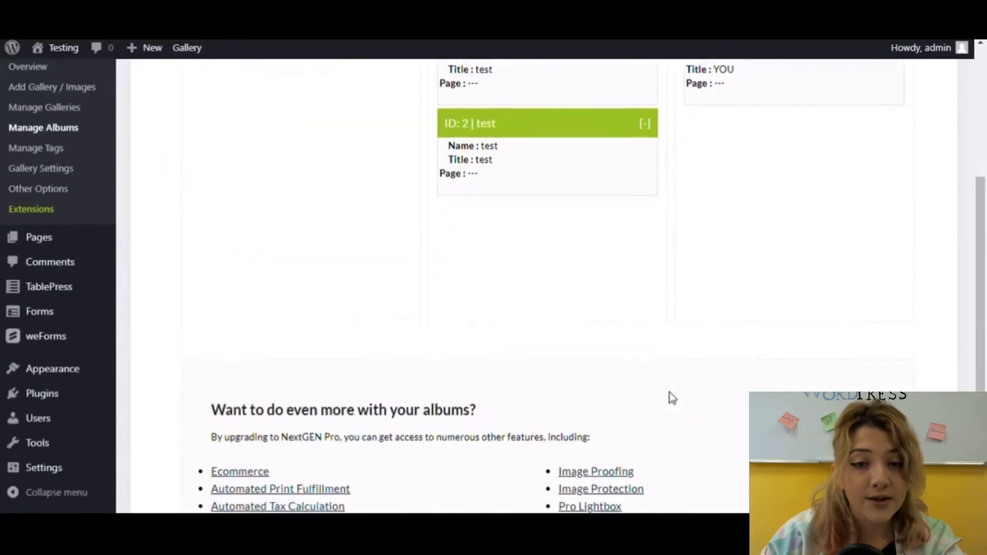
pyautogui.scroll(10, 663, 393)
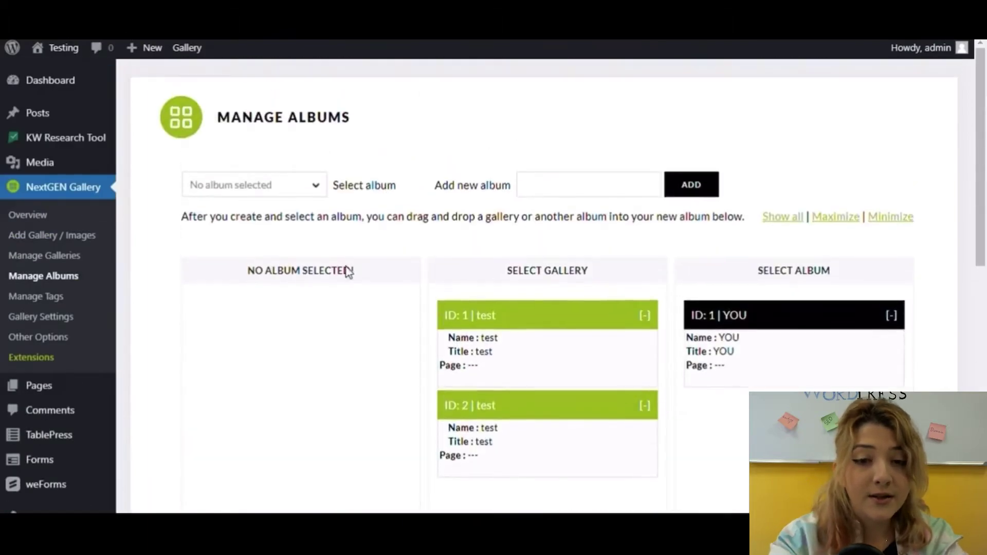
# - Open Manage Image Tags and start a tag search
pyautogui.click(66, 300)
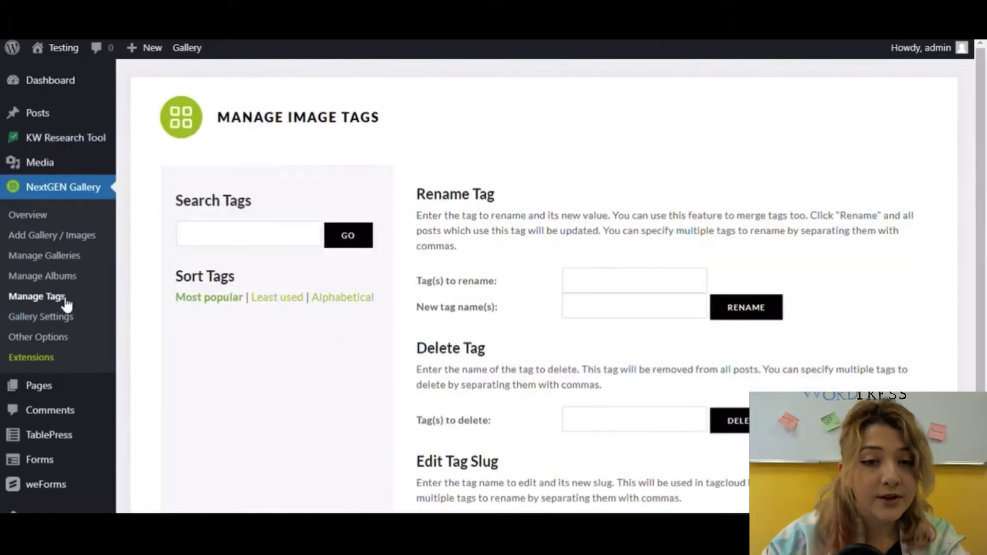
pyautogui.click(311, 243)
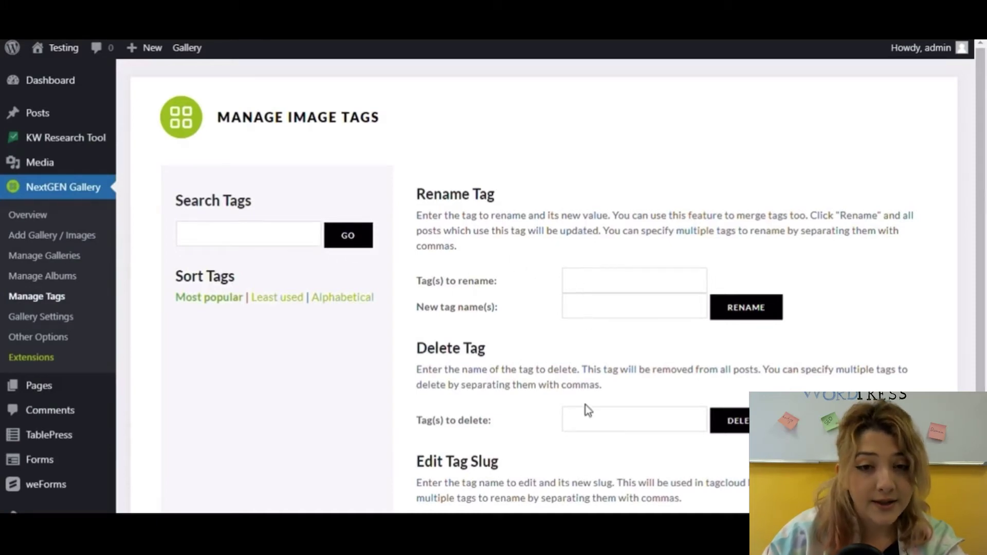
pyautogui.scroll(-2, 597, 419)
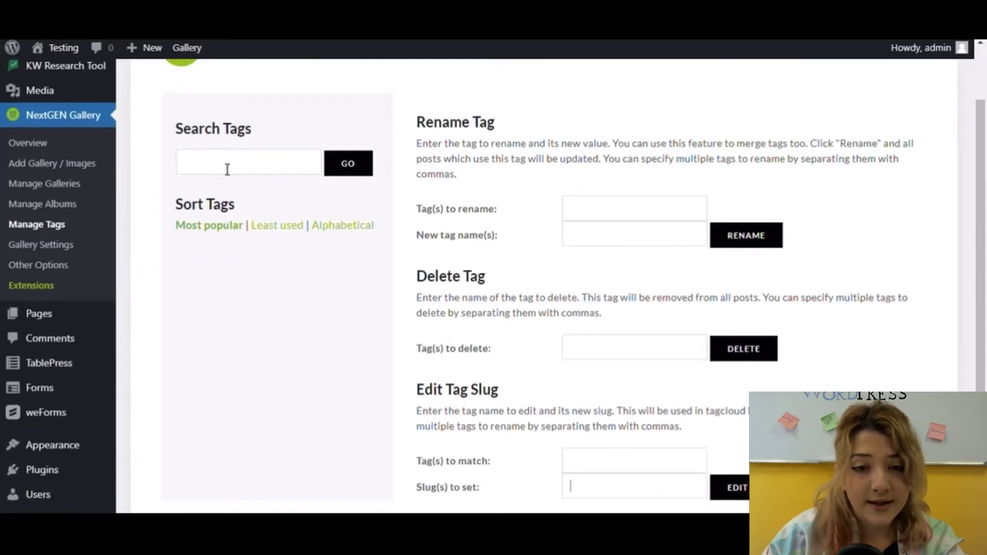
# - Scroll through the Basic Thumbnails gallery settings down to Enable Proofing, checking info tooltips
pyautogui.click(66, 245)
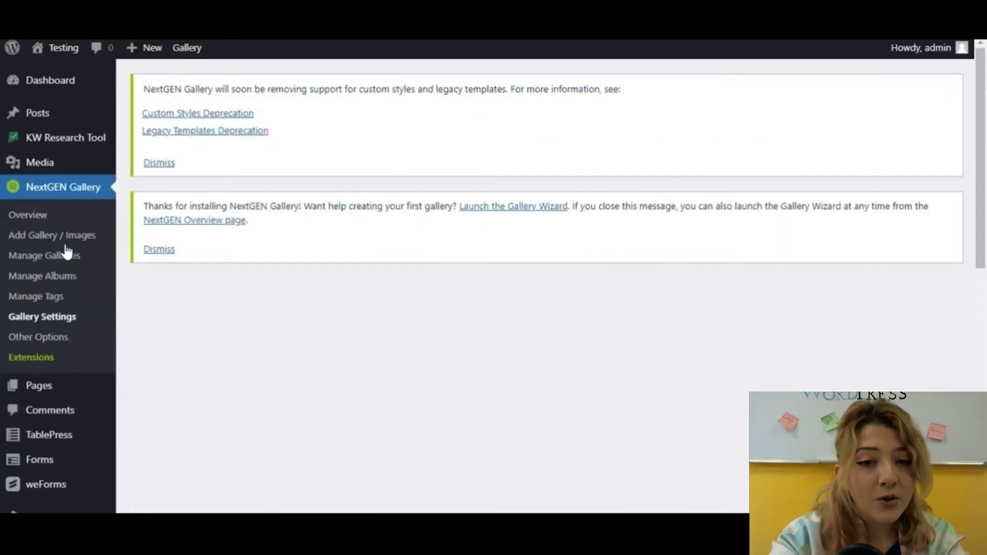
pyautogui.scroll(-2, 419, 262)
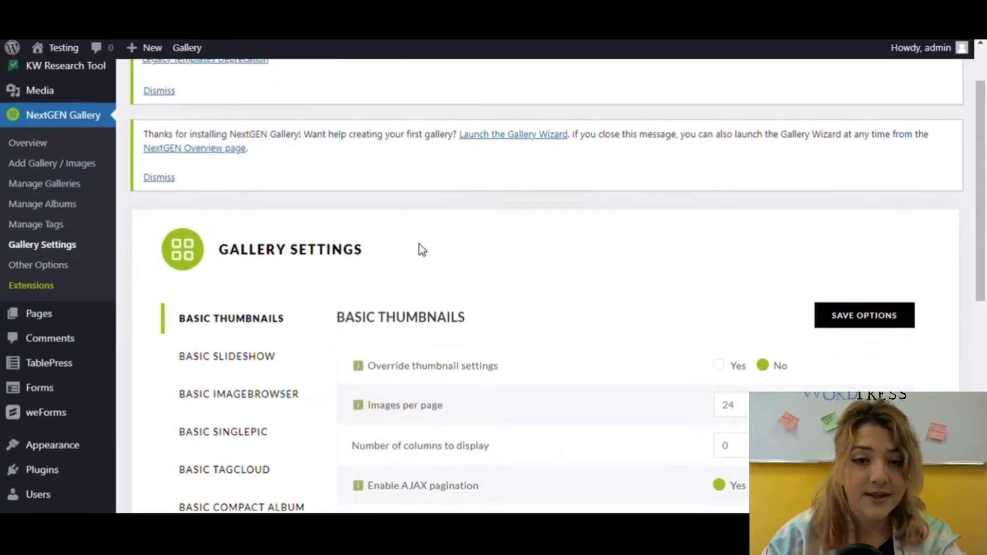
pyautogui.scroll(-2, 418, 246)
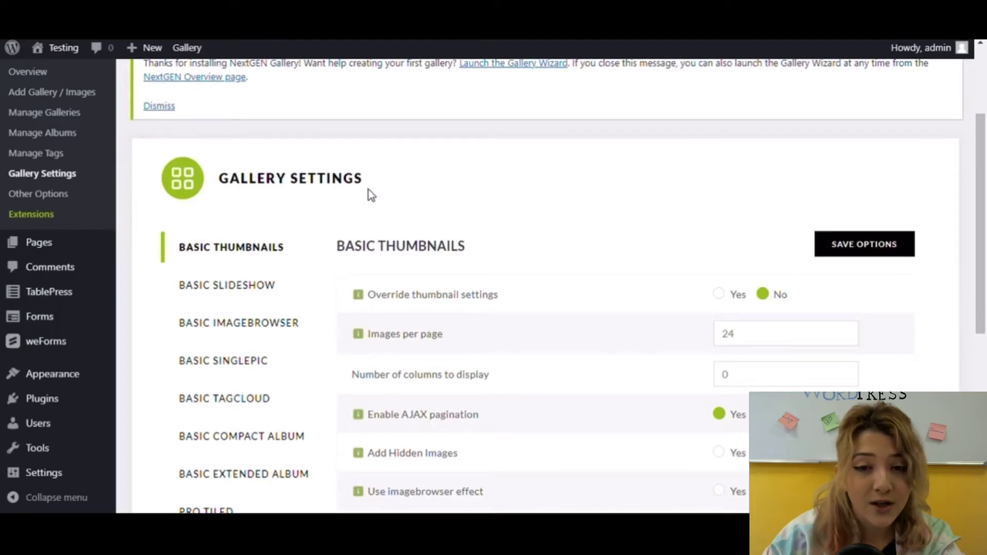
pyautogui.scroll(-2, 366, 201)
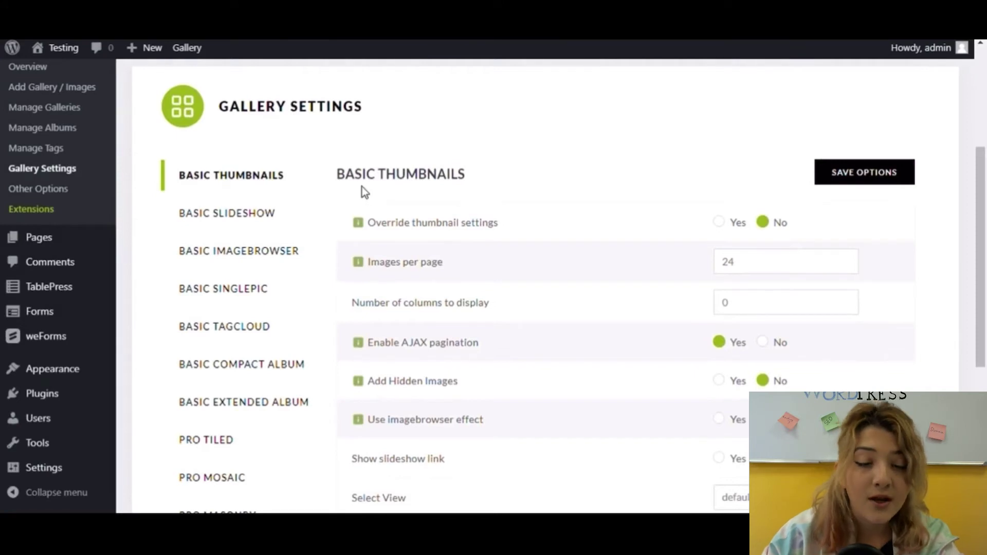
pyautogui.scroll(-1, 364, 192)
pyautogui.moveTo(367, 193)
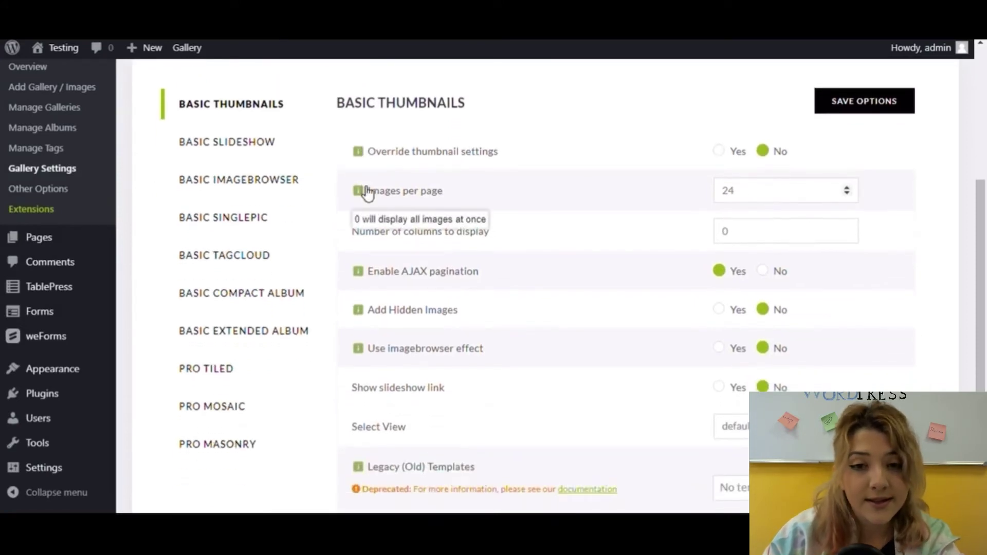
pyautogui.scroll(-1, 411, 203)
pyautogui.moveTo(427, 211)
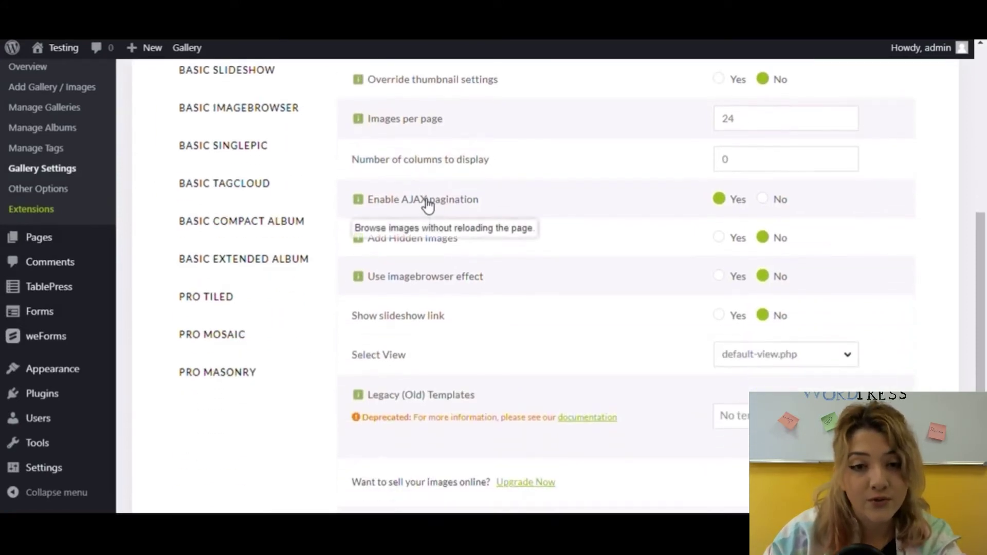
pyautogui.scroll(-1, 428, 209)
pyautogui.scroll(-1, 423, 202)
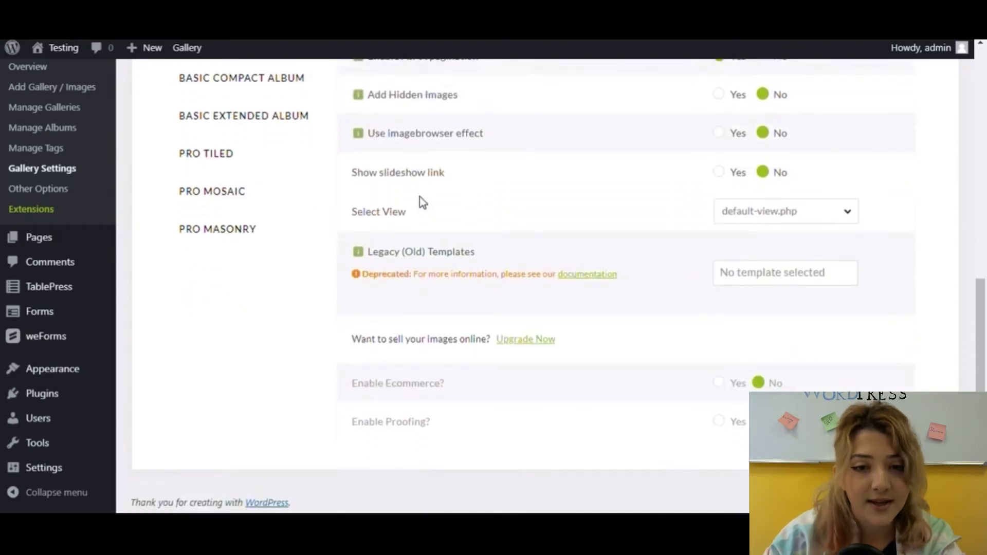
pyautogui.scroll(-1, 418, 204)
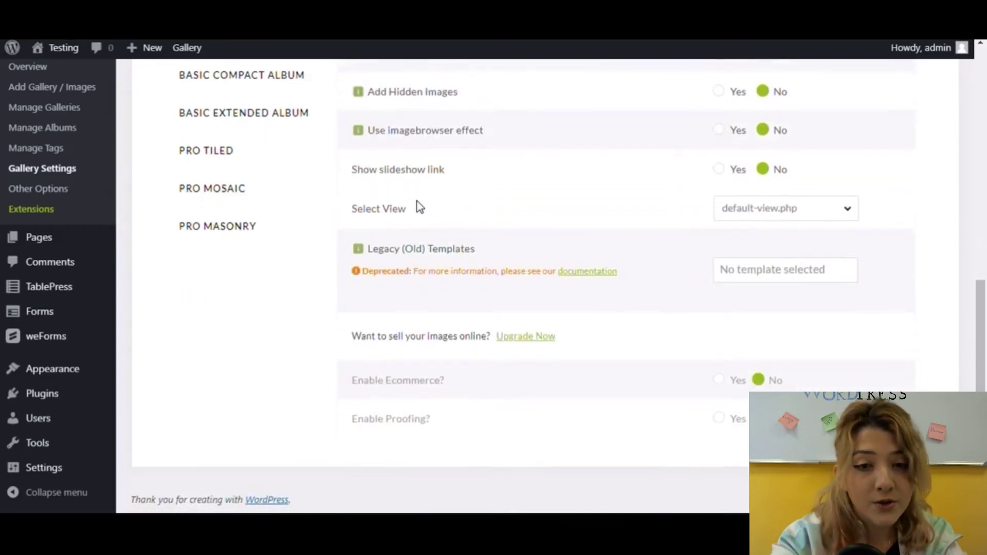
# - In Other Options, view the Thumbnail Options and Lightbox Effects sections
pyautogui.click(77, 191)
pyautogui.scroll(-3, 350, 223)
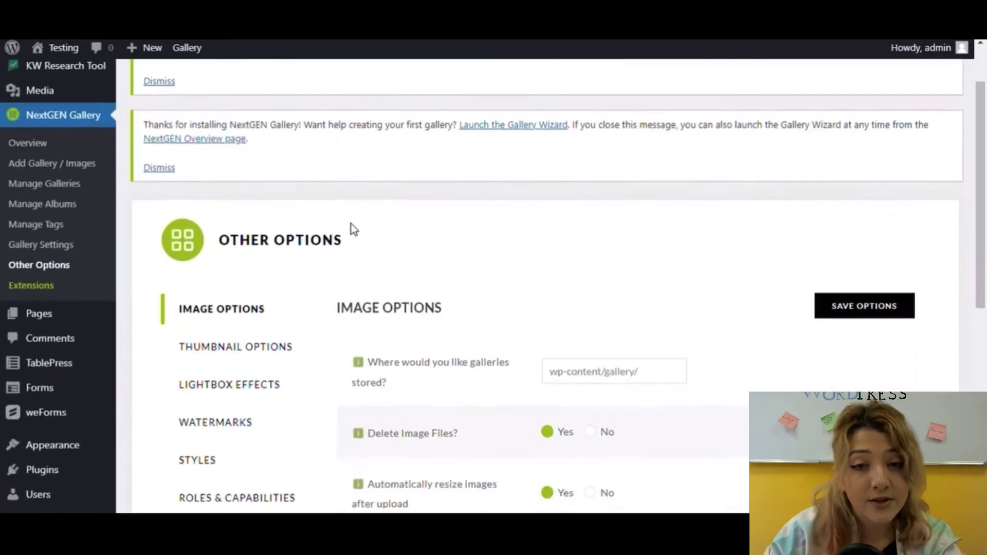
pyautogui.click(292, 278)
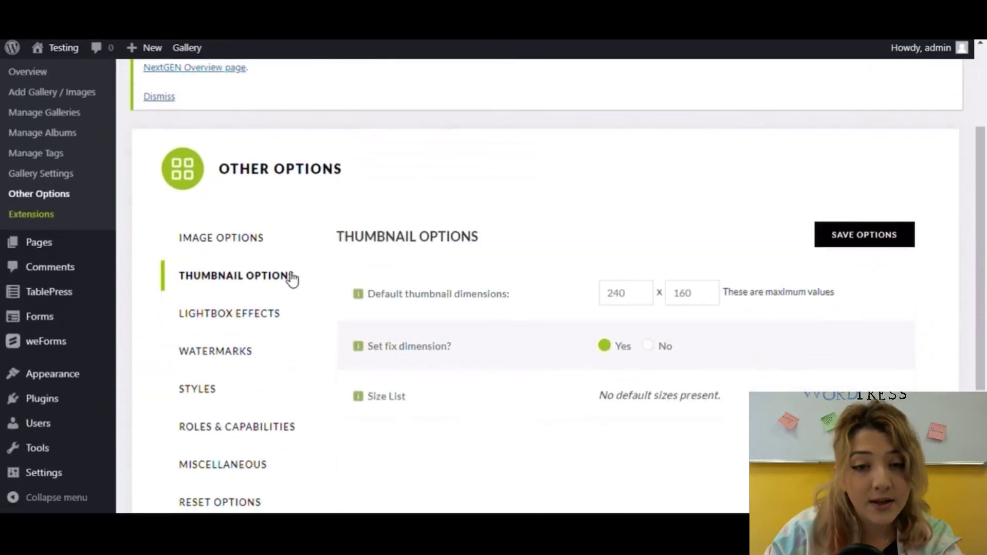
pyautogui.scroll(-3, 289, 282)
pyautogui.click(252, 177)
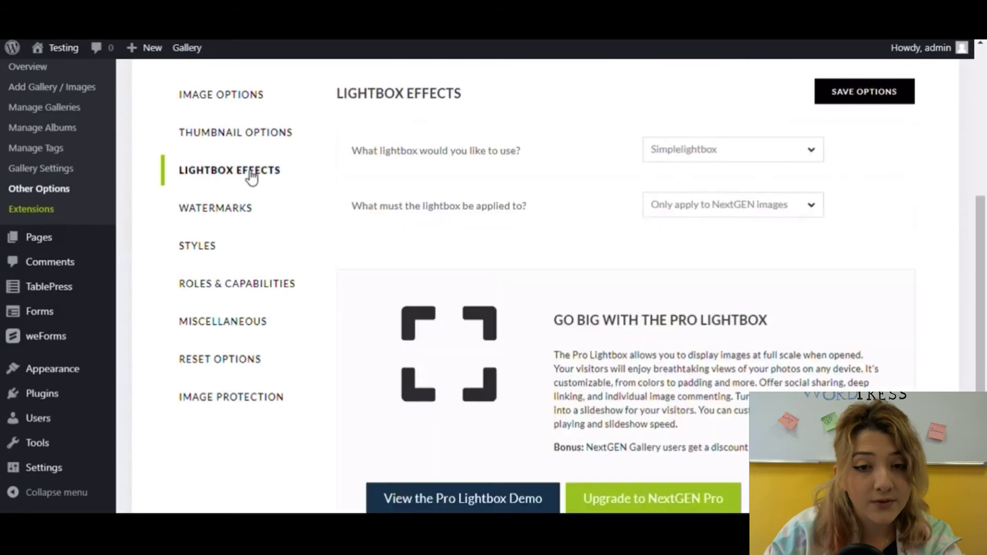
# - View Watermarks, Styles, Roles & Capabilities, Miscellaneous, Reset Options and Image Protection sections
pyautogui.click(254, 215)
pyautogui.click(257, 254)
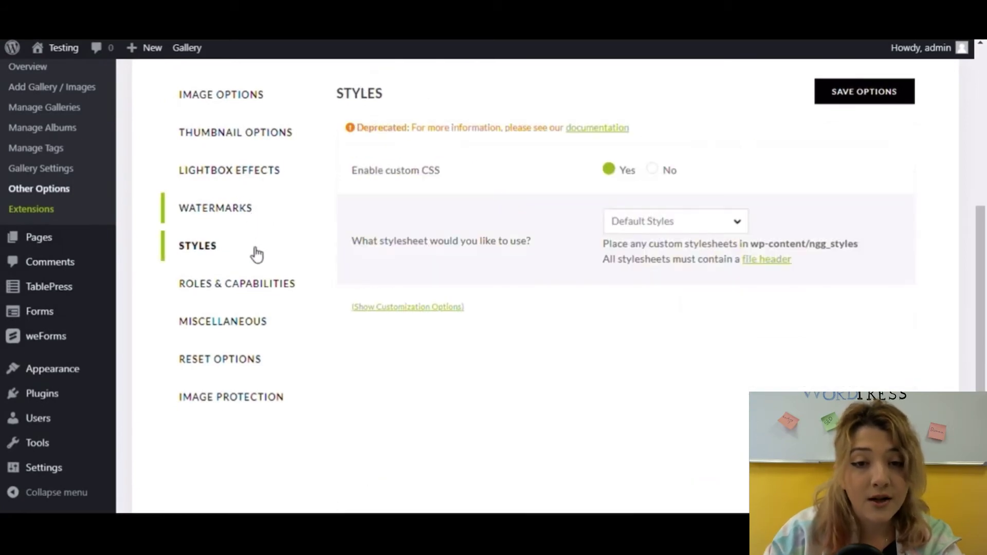
pyautogui.click(247, 296)
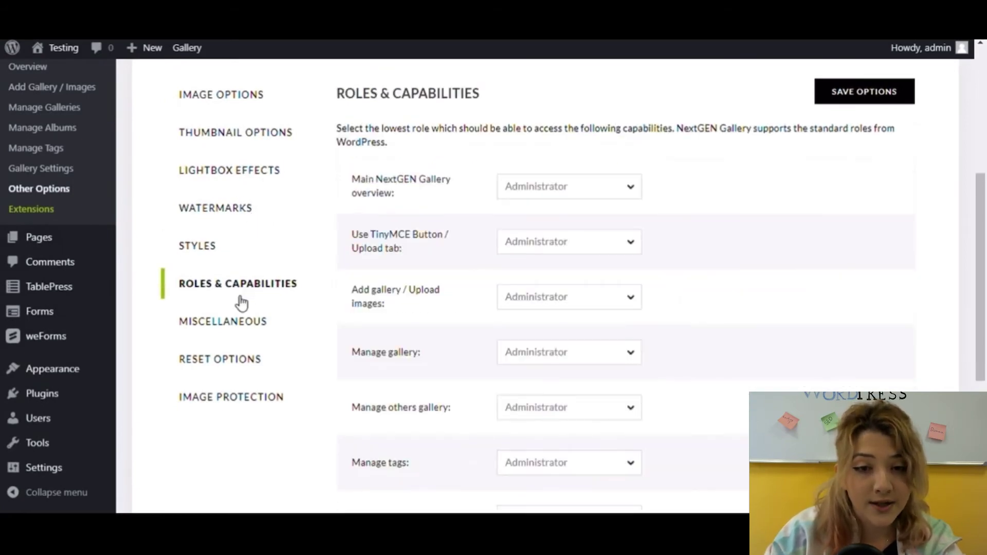
pyautogui.click(234, 323)
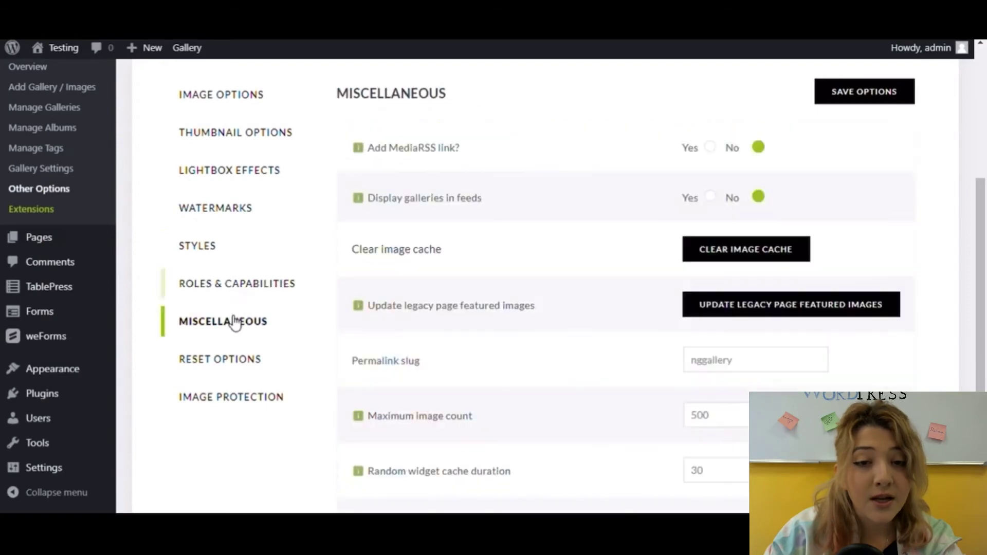
pyautogui.click(252, 369)
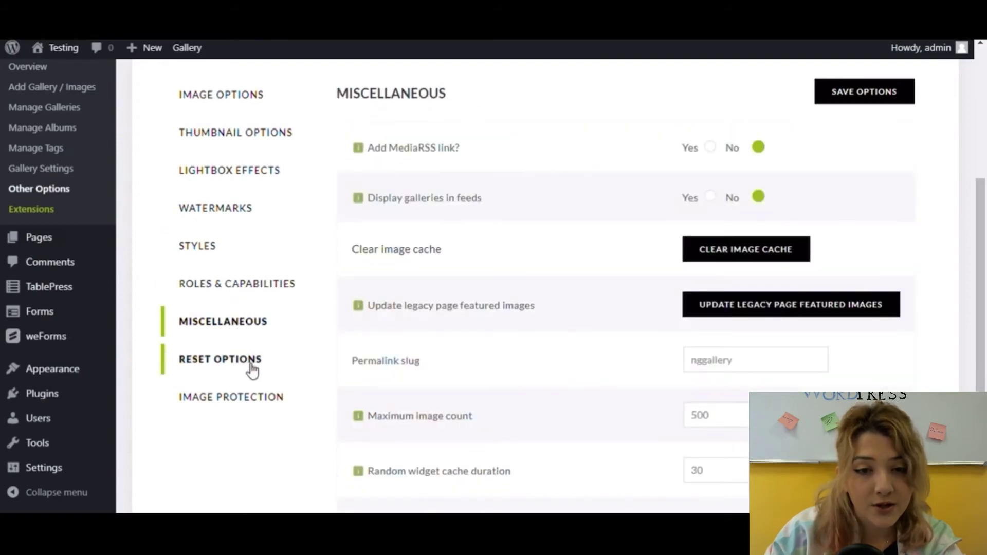
pyautogui.click(262, 404)
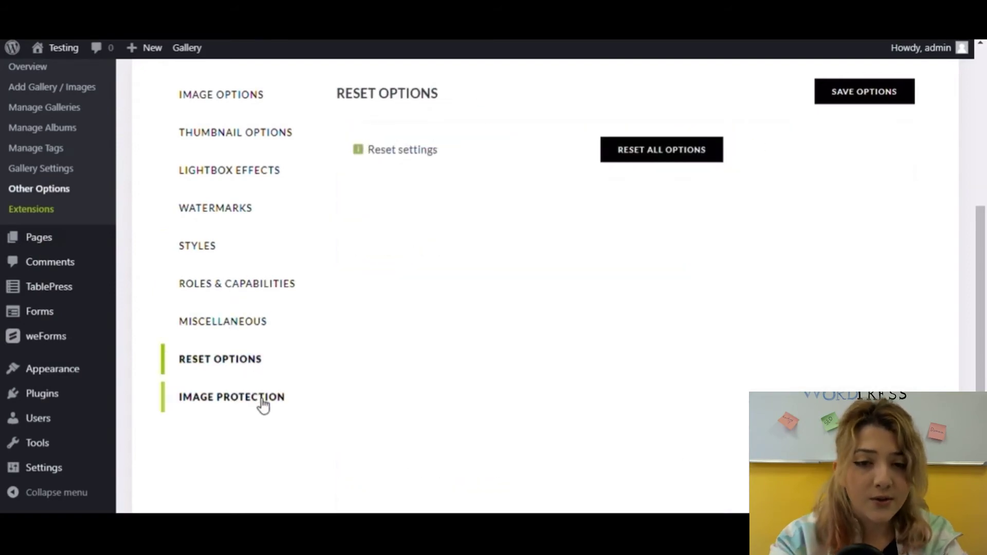
# - Open NextGEN Extensions and browse the add-on cards starting from Ecommerce
pyautogui.click(74, 216)
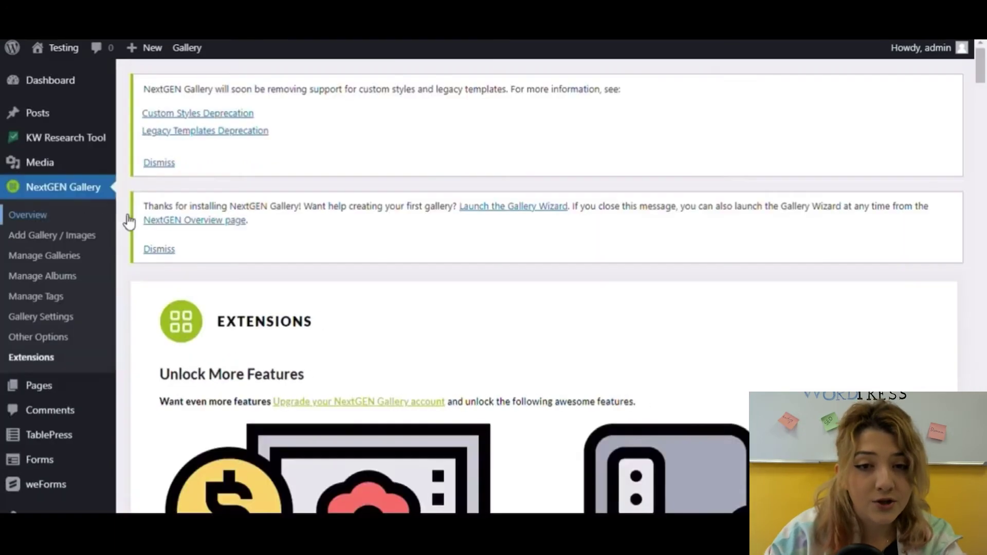
pyautogui.scroll(-4, 413, 296)
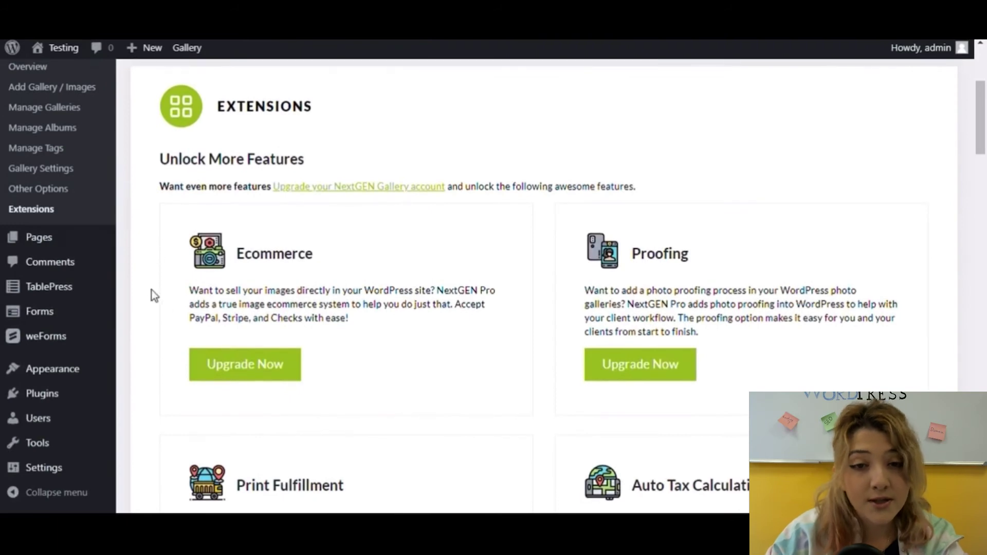
pyautogui.scroll(-4, 674, 258)
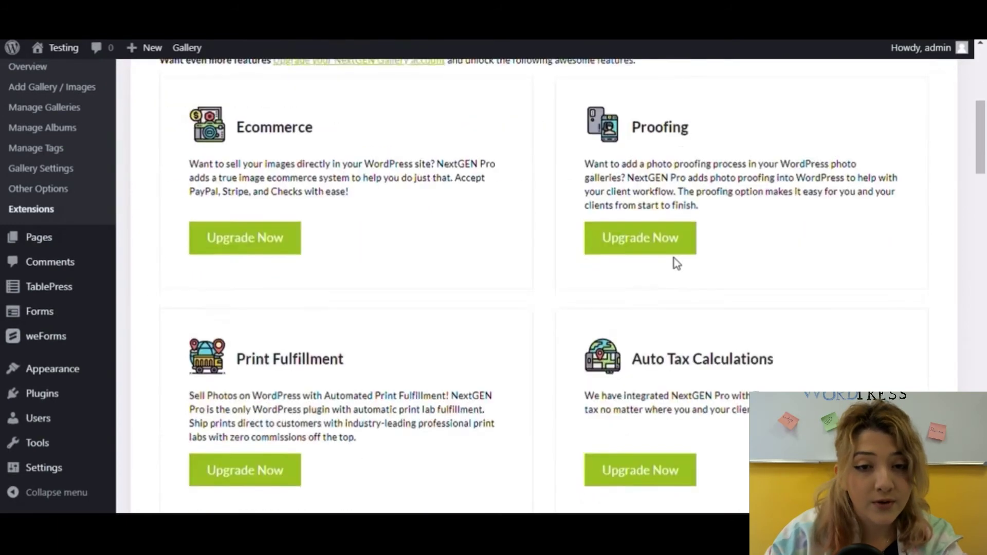
pyautogui.scroll(-6, 290, 244)
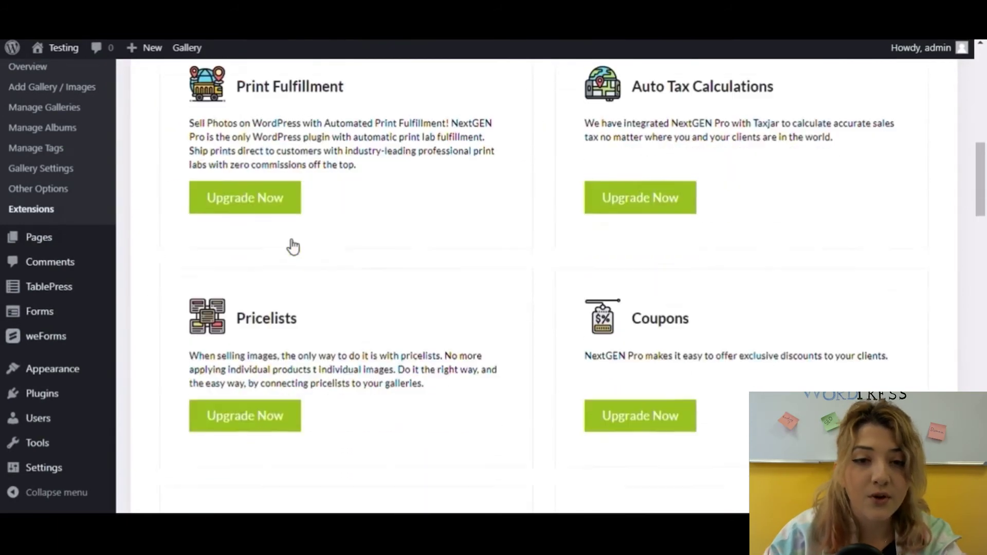
pyautogui.scroll(-8, 747, 303)
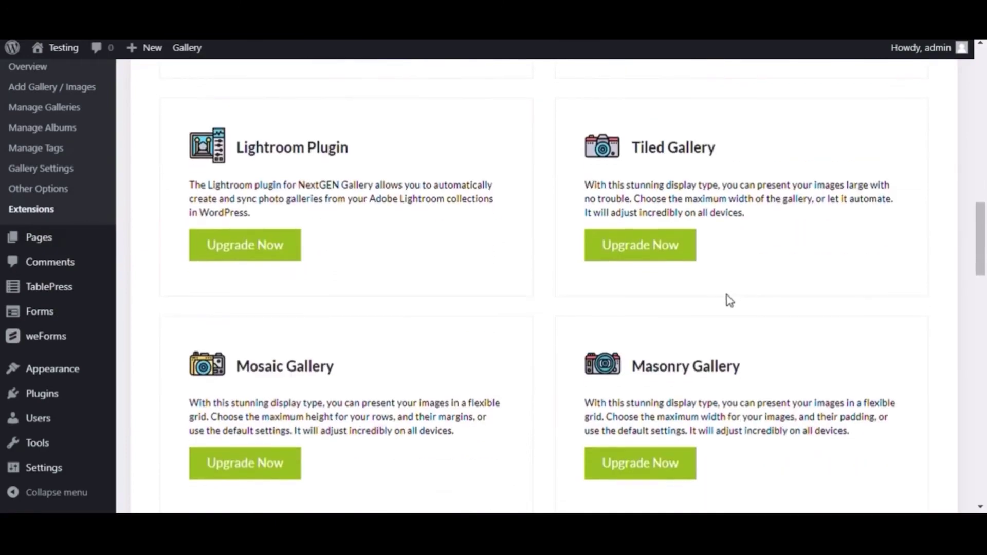
pyautogui.scroll(-3, 706, 308)
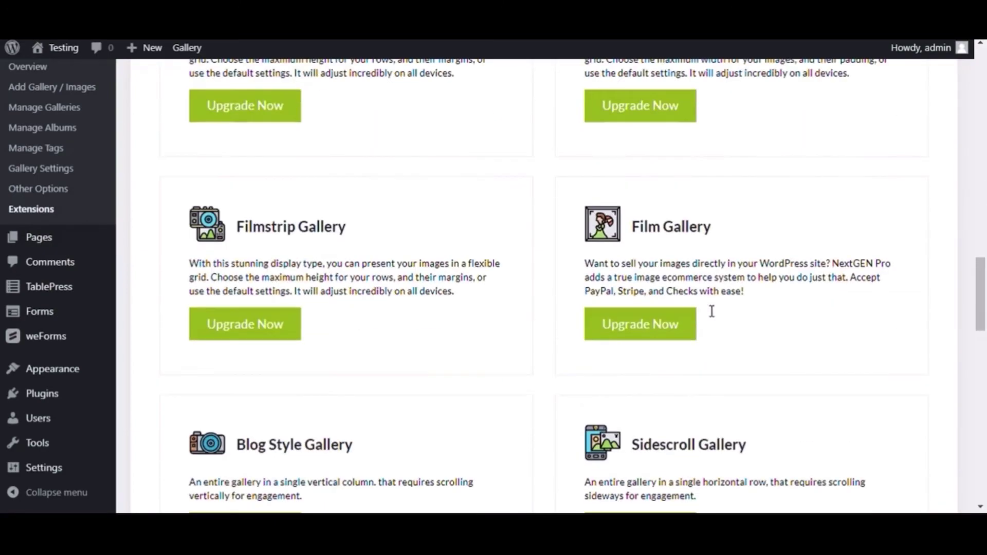
pyautogui.scroll(-3, 429, 432)
# - Browse down to Digital Downloads, back to the top, then go to the Overview page
pyautogui.scroll(-3, 678, 334)
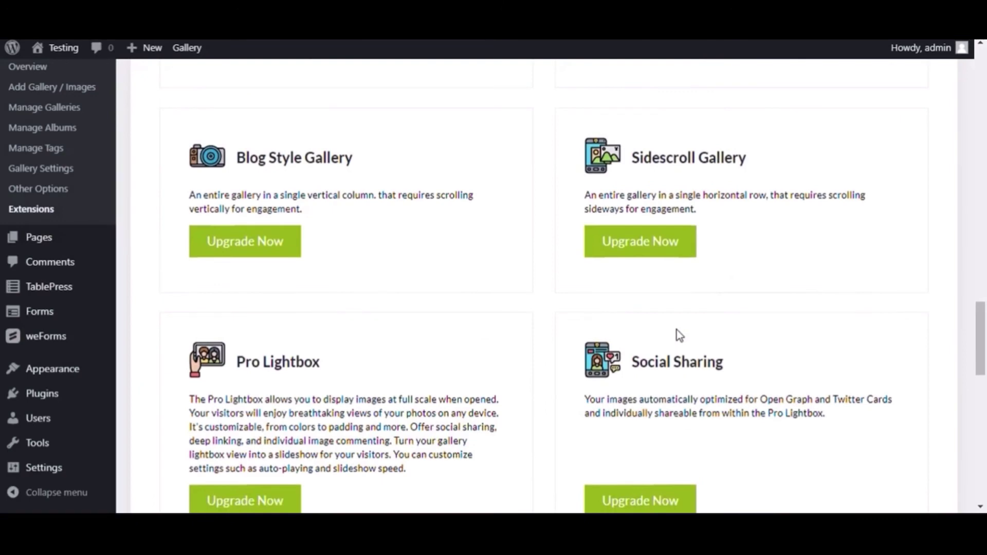
pyautogui.scroll(-4, 501, 333)
pyautogui.scroll(-9, 497, 331)
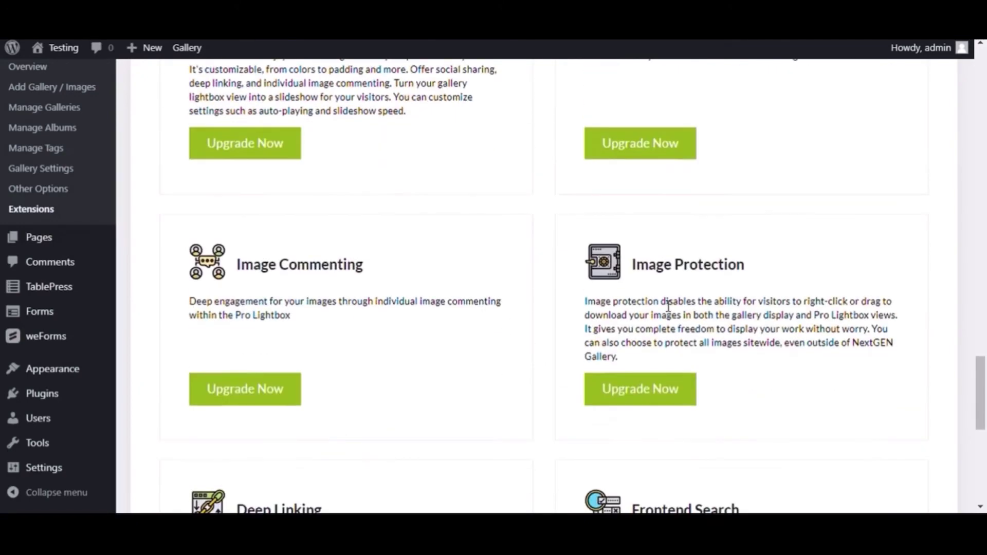
pyautogui.scroll(-3, 566, 268)
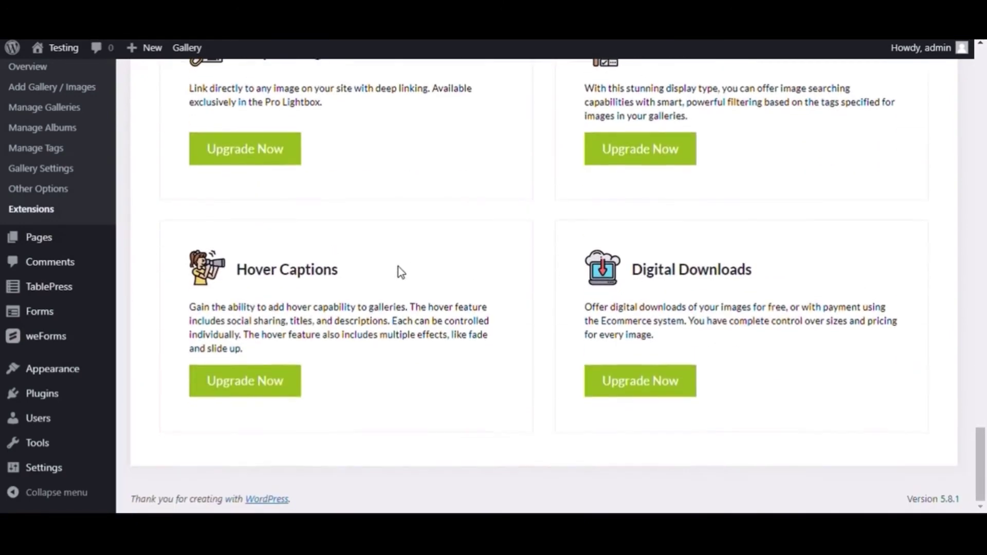
pyautogui.scroll(20, 622, 277)
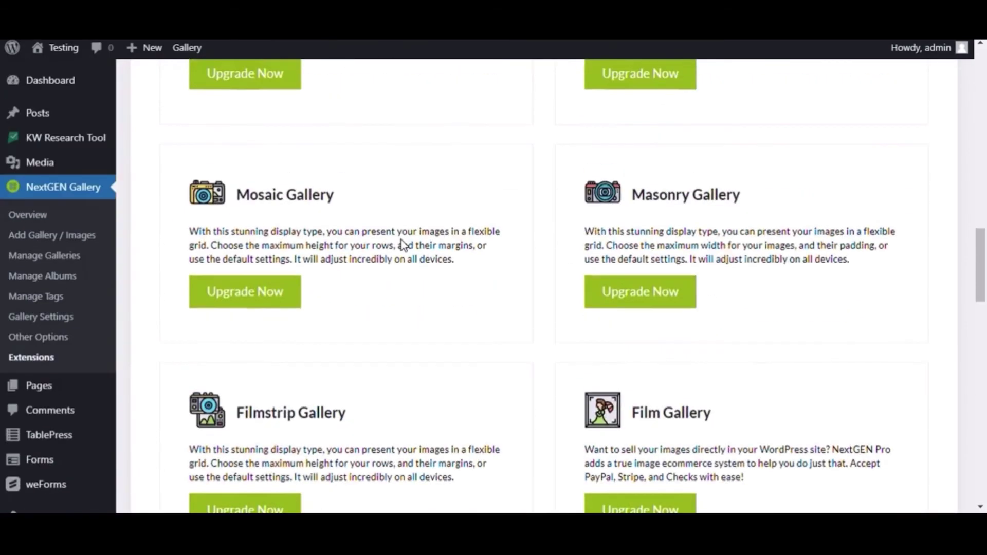
pyautogui.scroll(15, 408, 244)
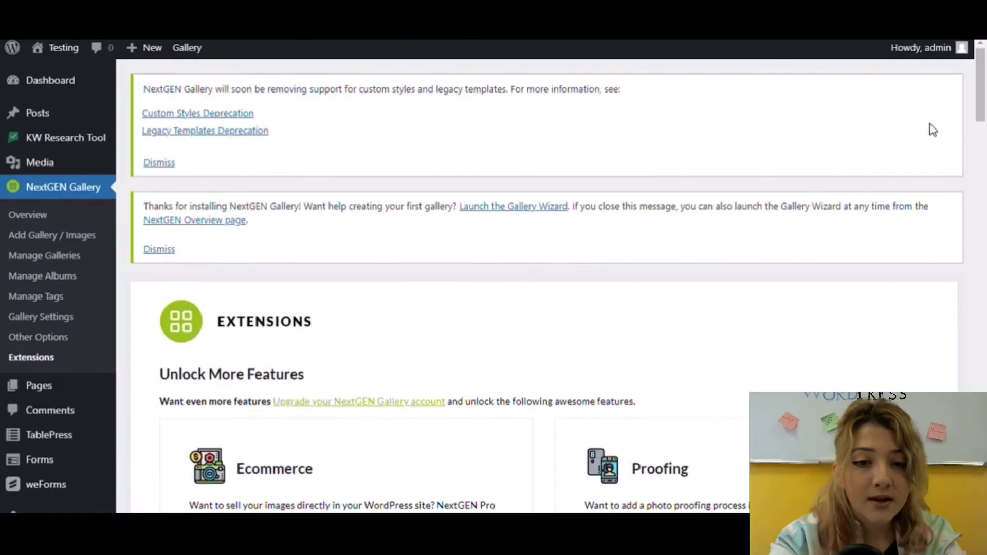
pyautogui.click(71, 220)
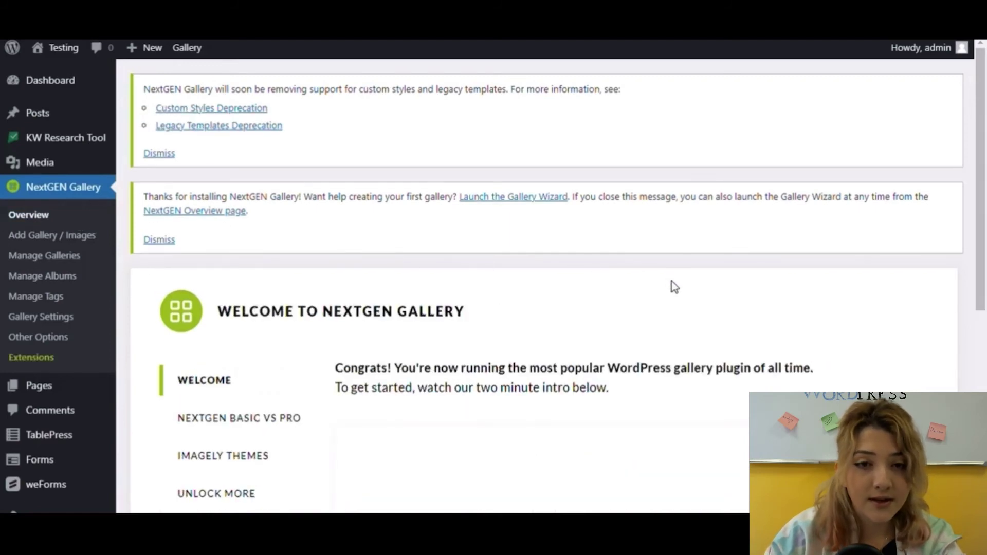
# - Scroll down the Overview to the 'Two-Minute Introduction to NextGEN Gallery' video
pyautogui.scroll(-4, 674, 283)
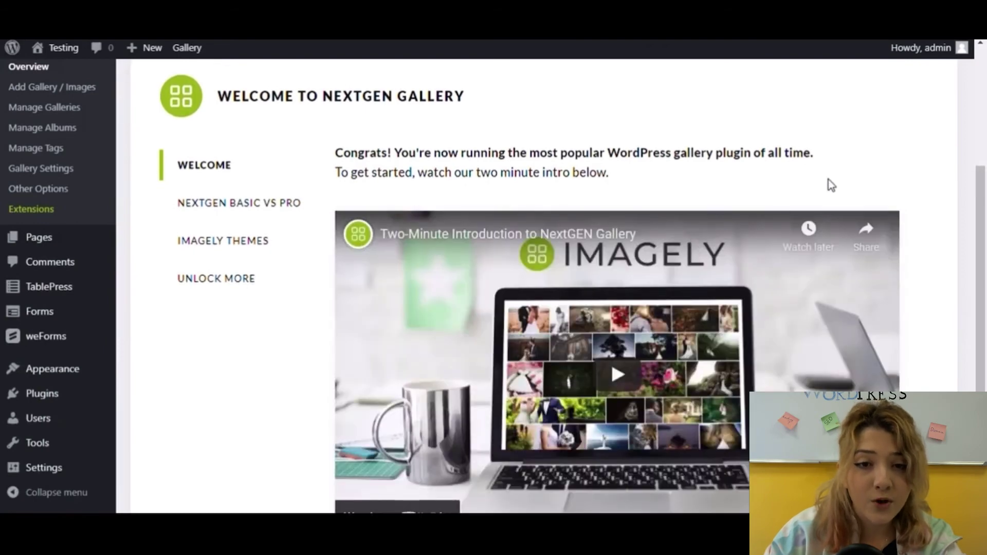
pyautogui.scroll(-1, 831, 185)
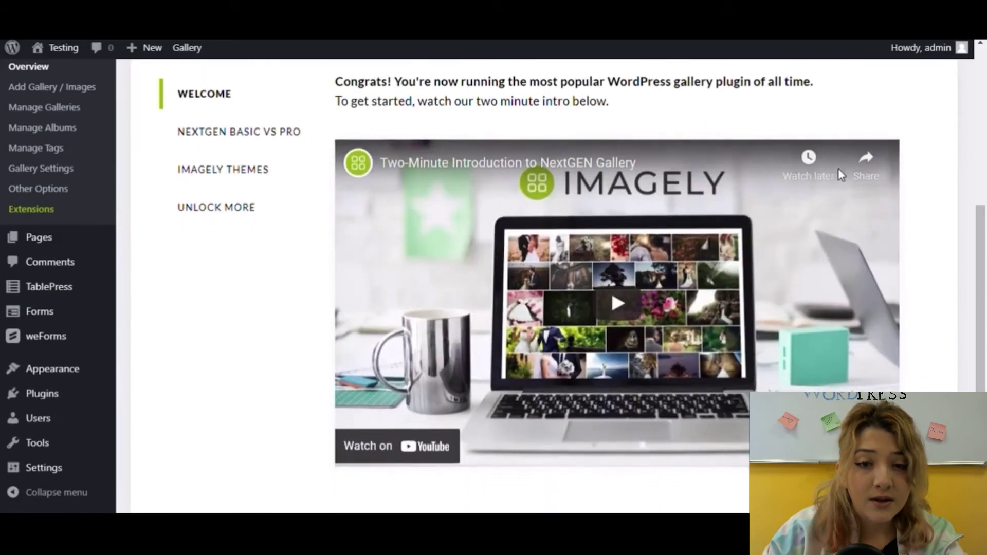